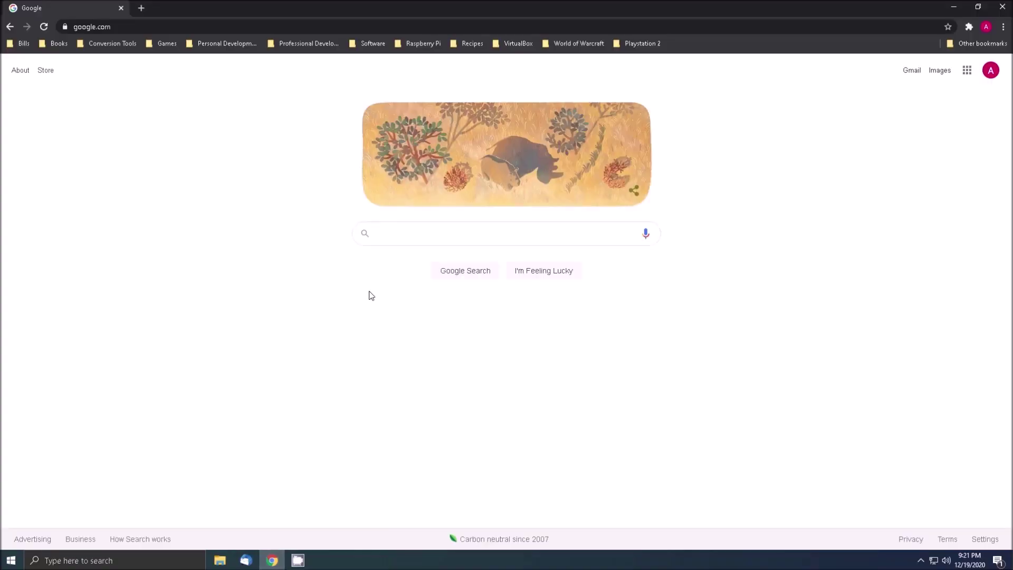
Search Google for 'kernelex' and open the kernelex.sourceforge.net project site.
{"action": "type", "text": "kerne"}
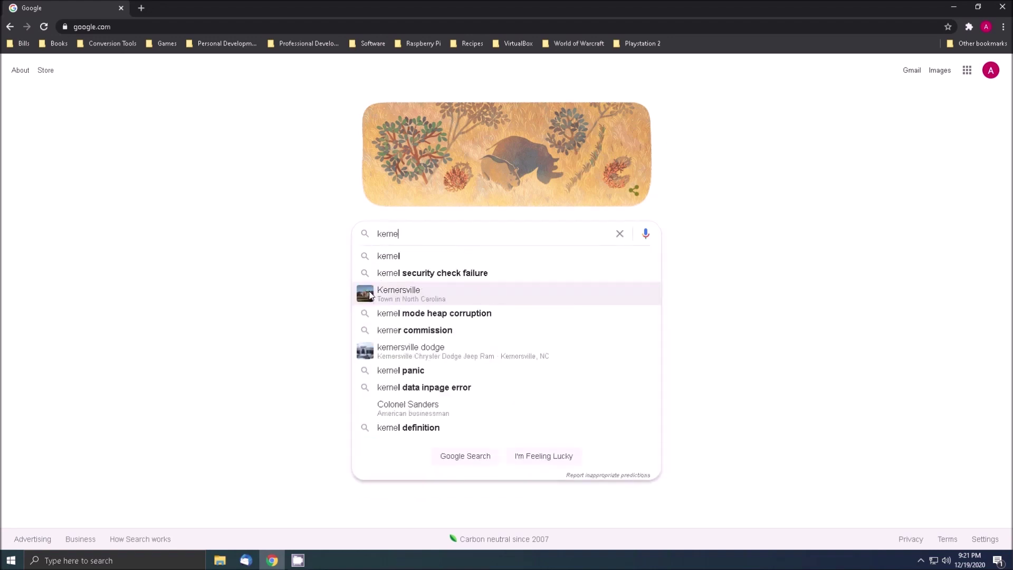
{"action": "type", "text": "lex"}
{"action": "key", "text": "Return"}
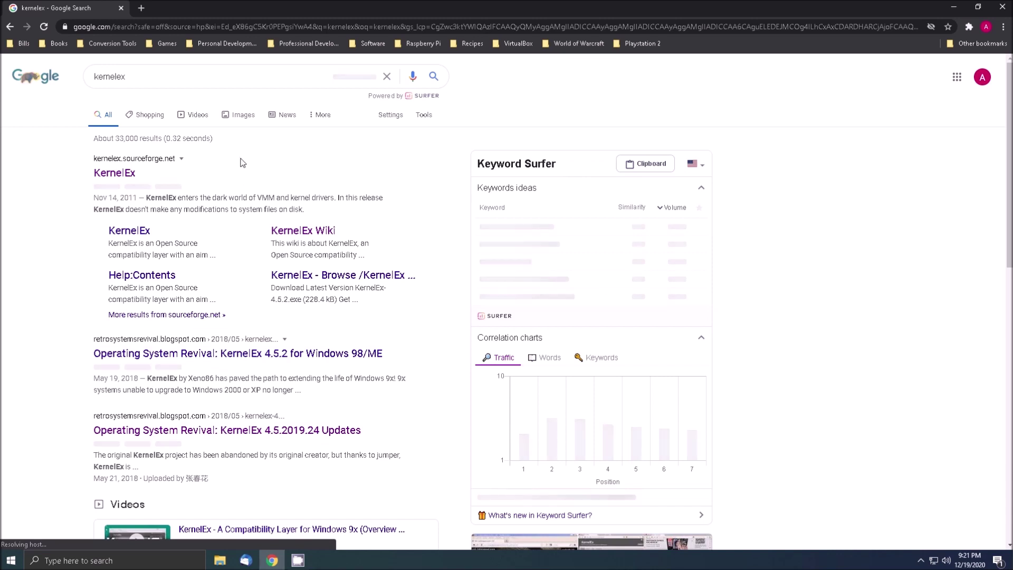
{"action": "left_click", "coordinate": [124, 174]}
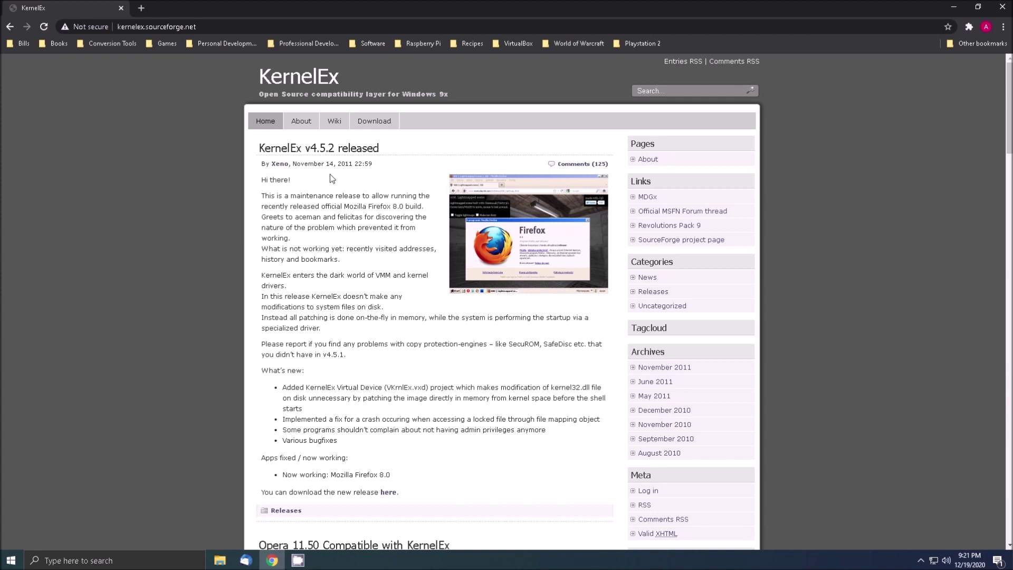
Download KernelEx-4.5.2.exe with the Download Latest Version button on the SourceForge files page.
{"action": "left_click", "coordinate": [370, 126]}
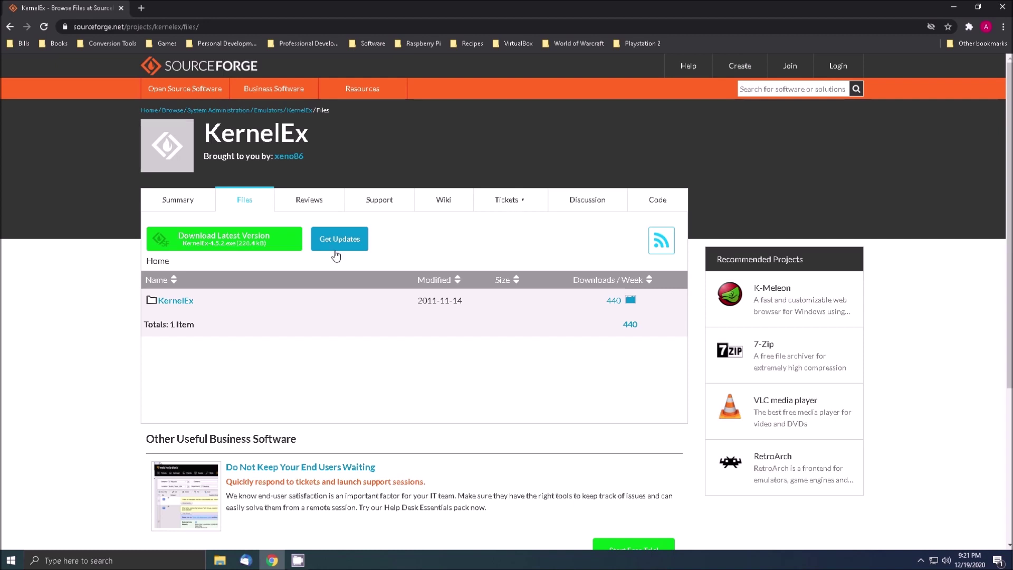
{"action": "left_click", "coordinate": [251, 243]}
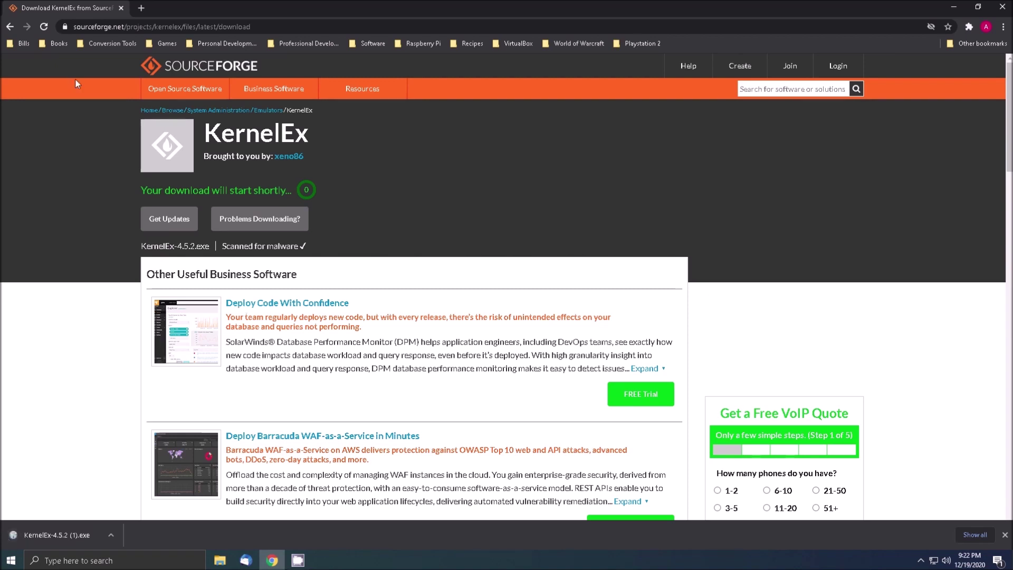
Return to the Google results and open the retrosystemsrevival KernelEx 4.5.2019.24 Updates blog post.
{"action": "left_click", "coordinate": [11, 27]}
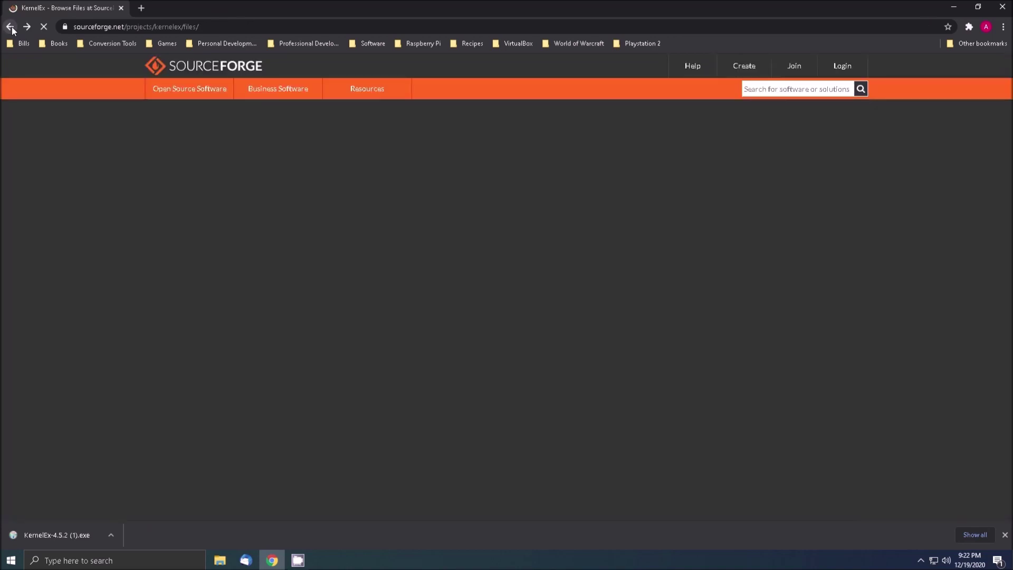
{"action": "left_click", "coordinate": [11, 29]}
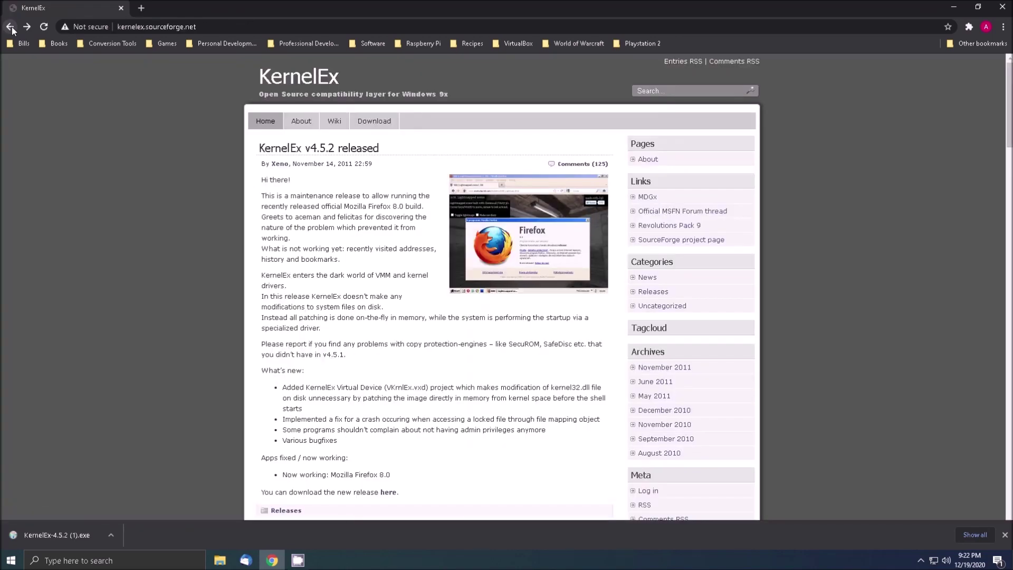
{"action": "left_click", "coordinate": [10, 28]}
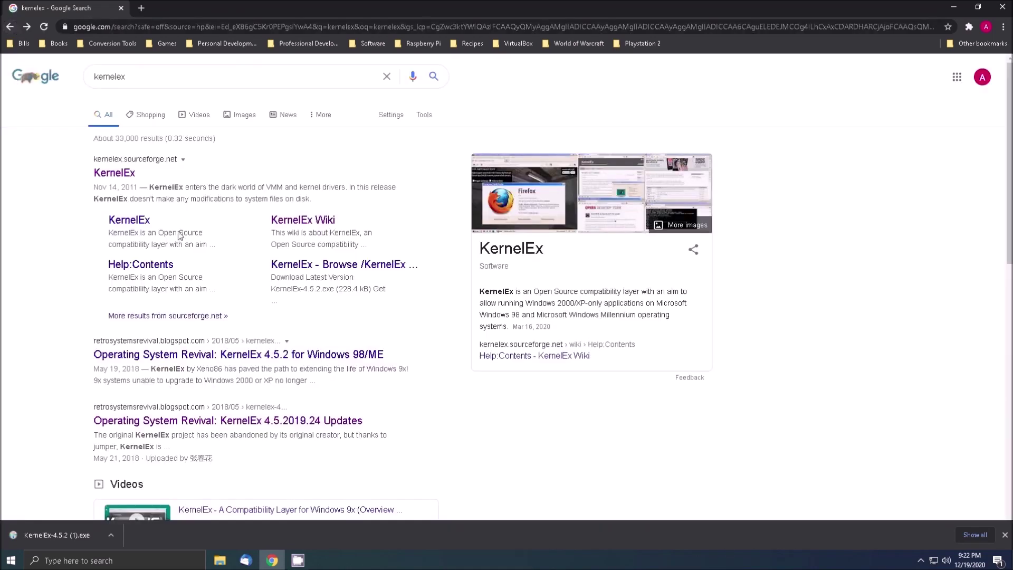
{"action": "left_click", "coordinate": [284, 451]}
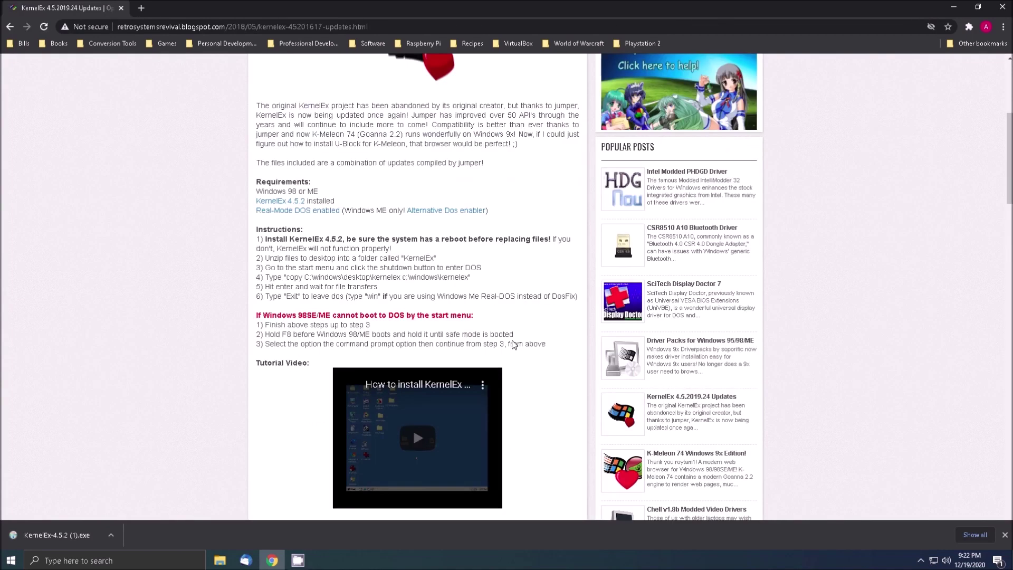
{"action": "scroll", "coordinate": [512, 344], "scroll_direction": "down", "scroll_amount": 15}
{"action": "scroll", "coordinate": [512, 344], "scroll_direction": "down", "scroll_amount": 15}
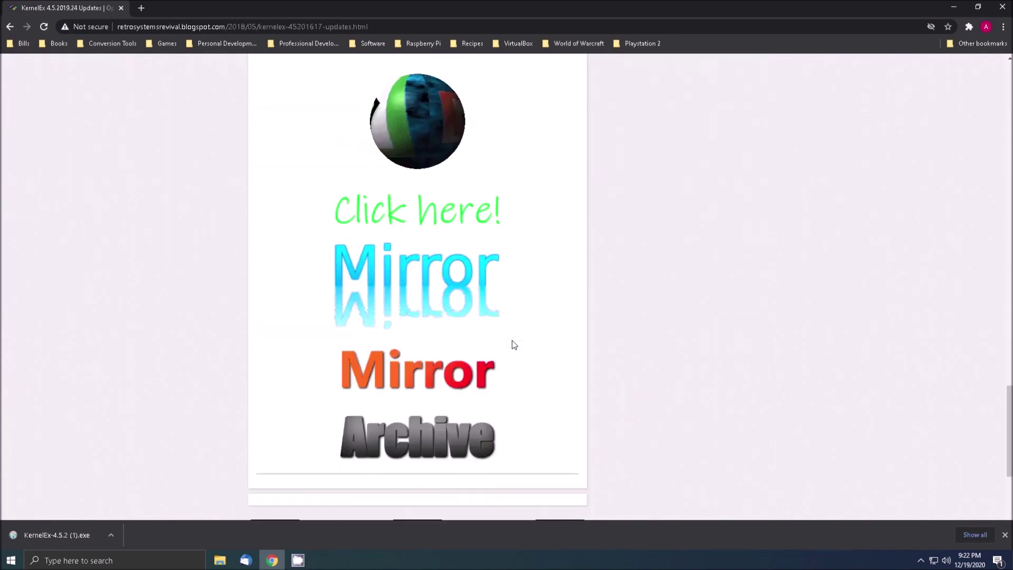
{"action": "scroll", "coordinate": [512, 344], "scroll_direction": "up", "scroll_amount": 1}
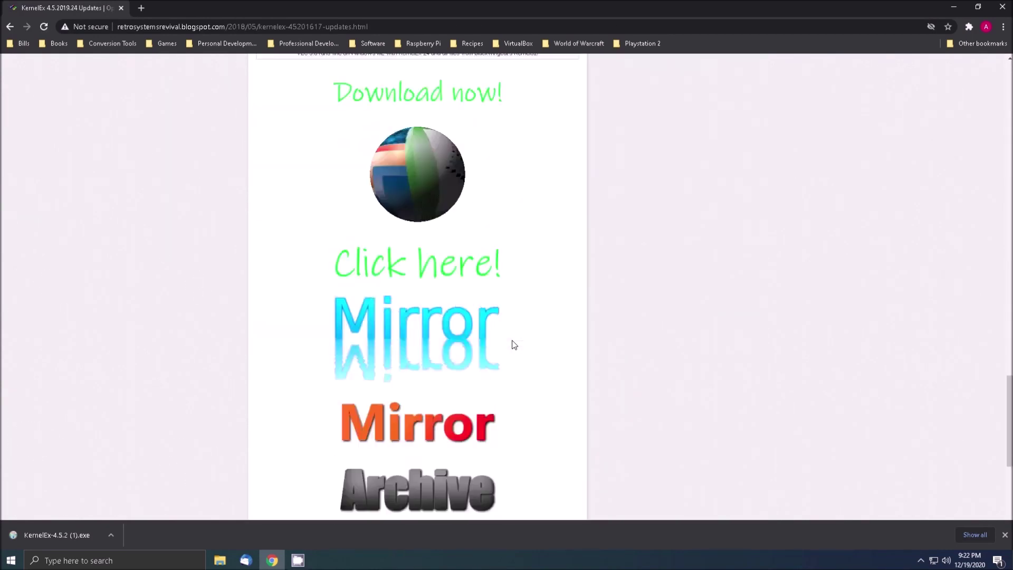
Download the KernelEx Updates 4.5.2019.24.7z archive from MEGA and minimize Chrome.
{"action": "left_click", "coordinate": [444, 247]}
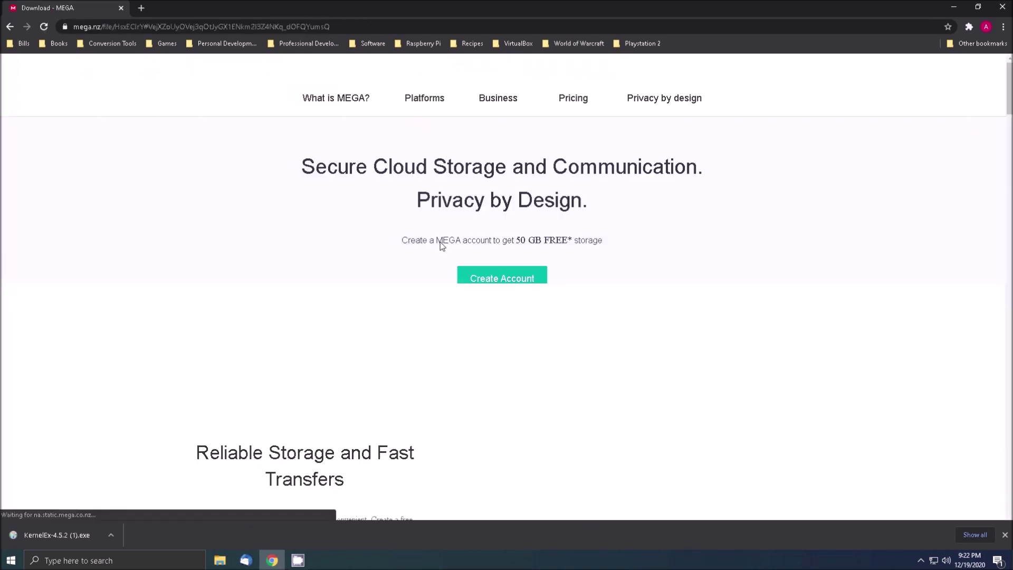
{"action": "left_click", "coordinate": [593, 212]}
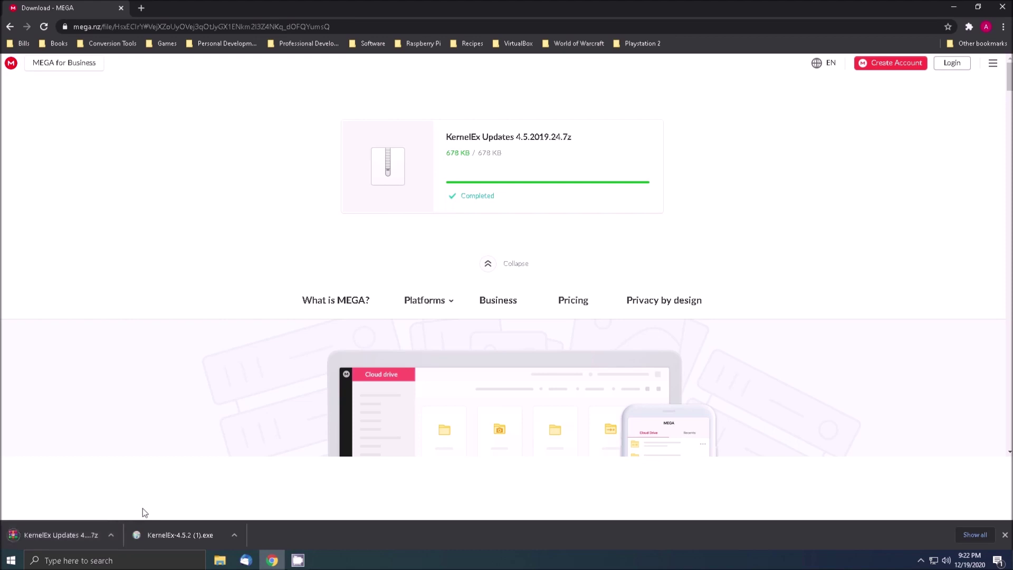
{"action": "left_click", "coordinate": [955, 7]}
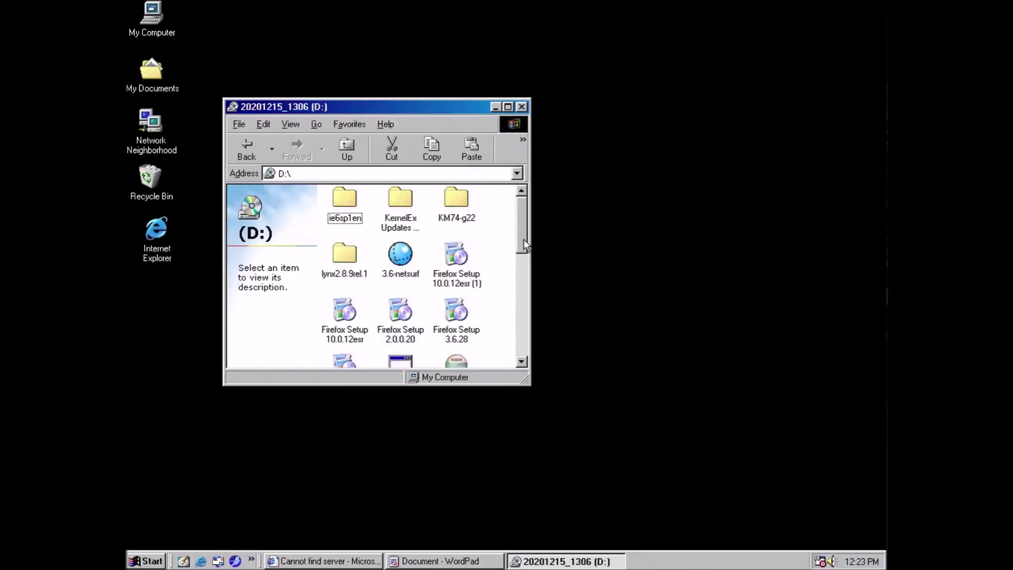
{"action": "left_click_drag", "start_coordinate": [523, 239], "coordinate": [523, 261]}
Launch KernelEx-4.5.2.exe, accept the license and install into the KernelEx Start Menu folder.
{"action": "double_click", "coordinate": [457, 294]}
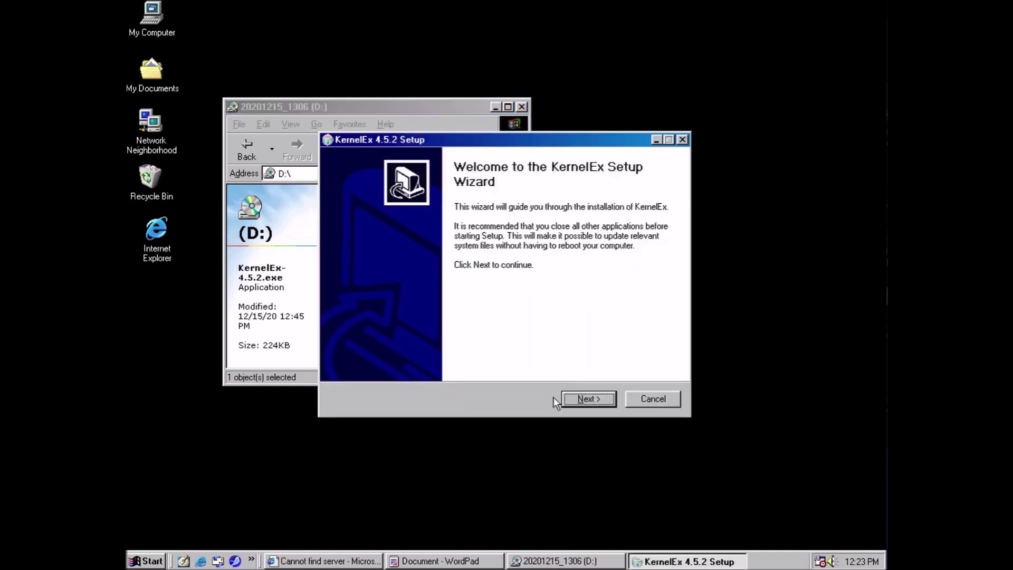
{"action": "left_click", "coordinate": [600, 402]}
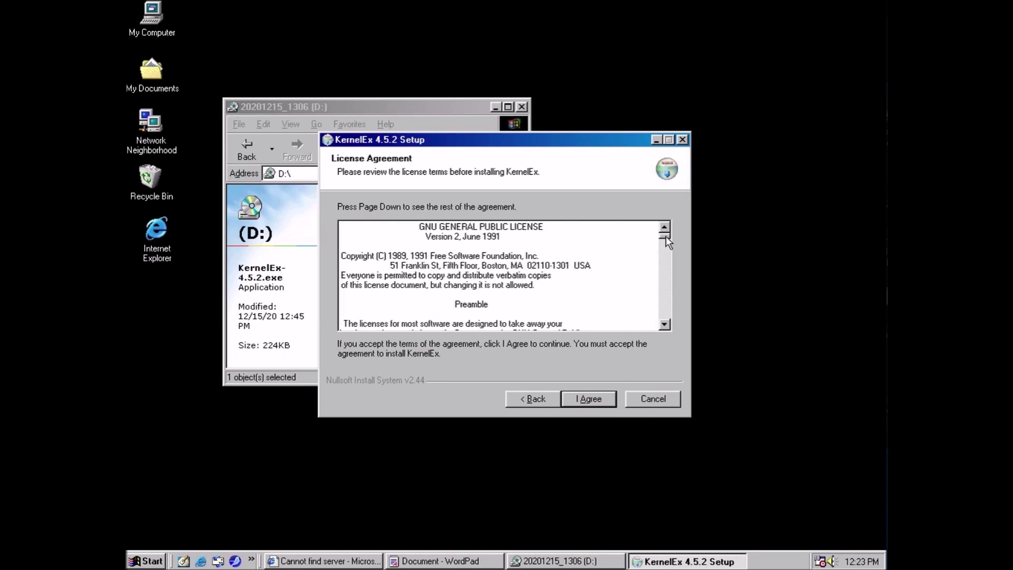
{"action": "left_click_drag", "start_coordinate": [666, 236], "coordinate": [666, 320]}
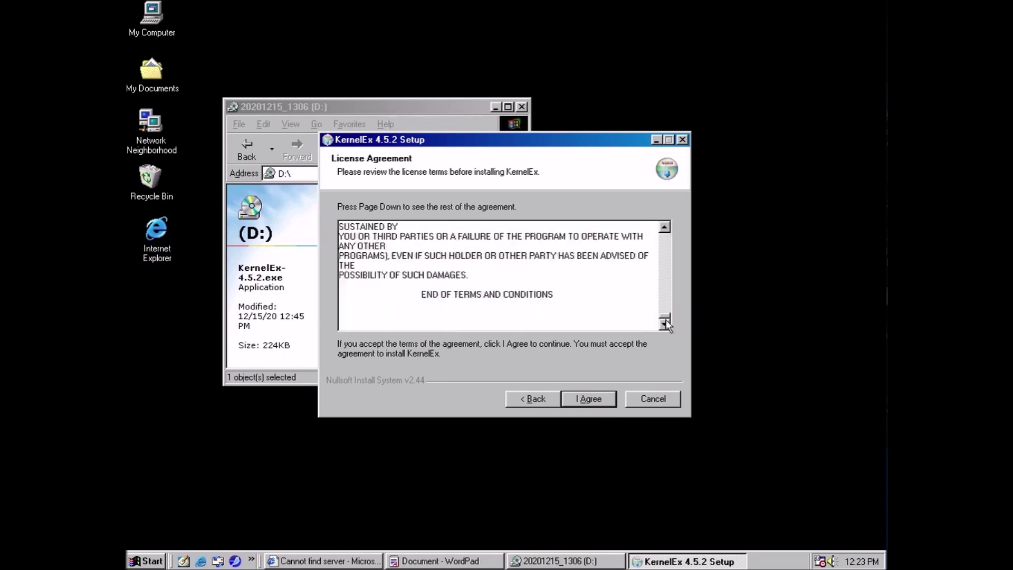
{"action": "left_click", "coordinate": [569, 402]}
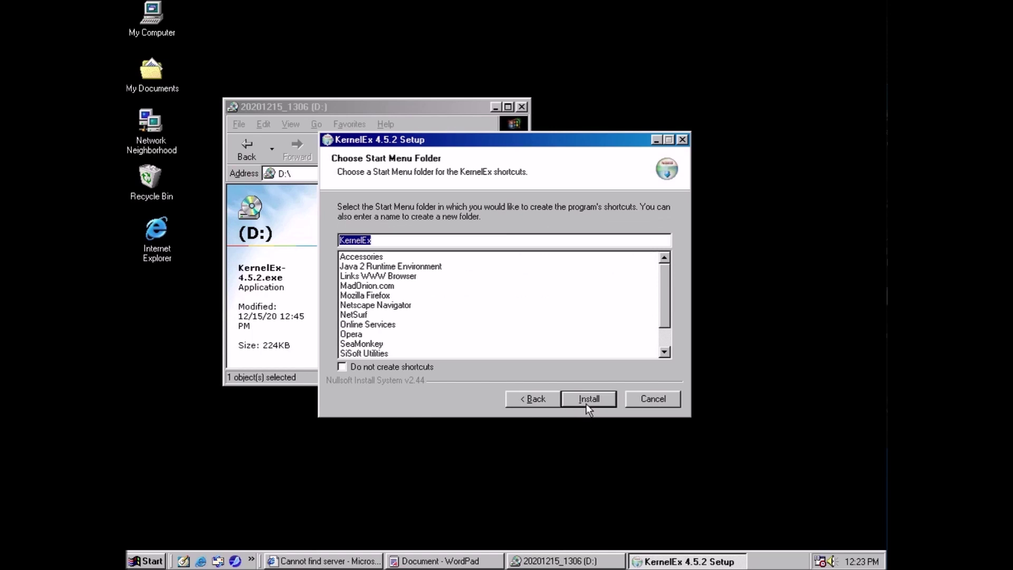
{"action": "left_click", "coordinate": [587, 400]}
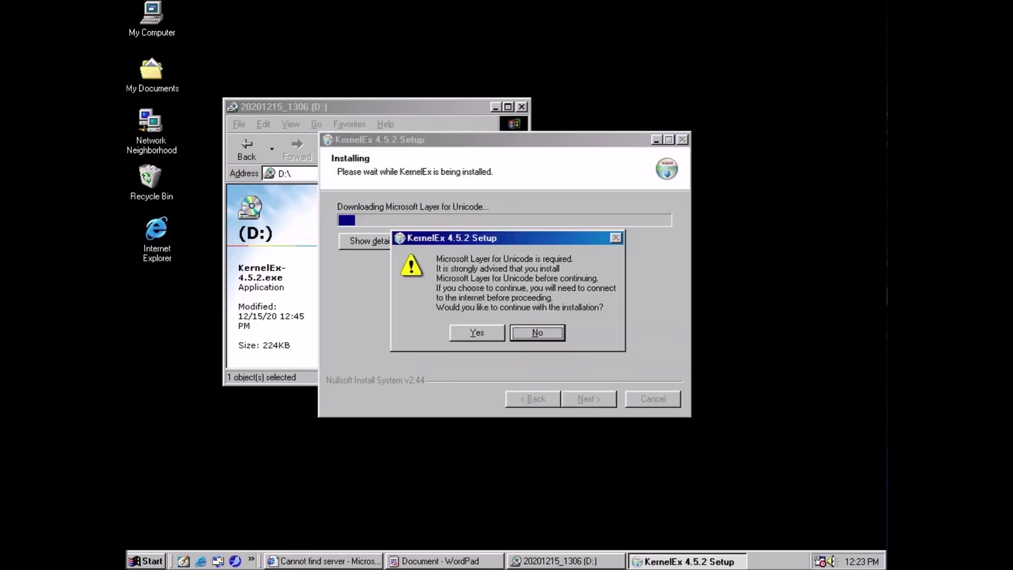
Agree to install Microsoft Layer for Unicode and accept its license.
{"action": "left_click", "coordinate": [477, 333]}
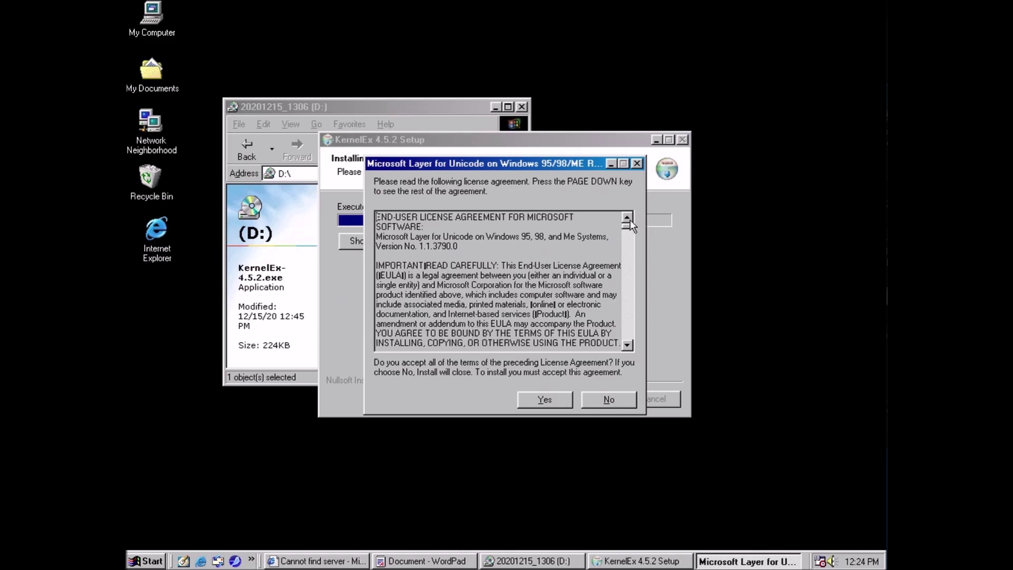
{"action": "left_click_drag", "start_coordinate": [628, 232], "coordinate": [628, 343]}
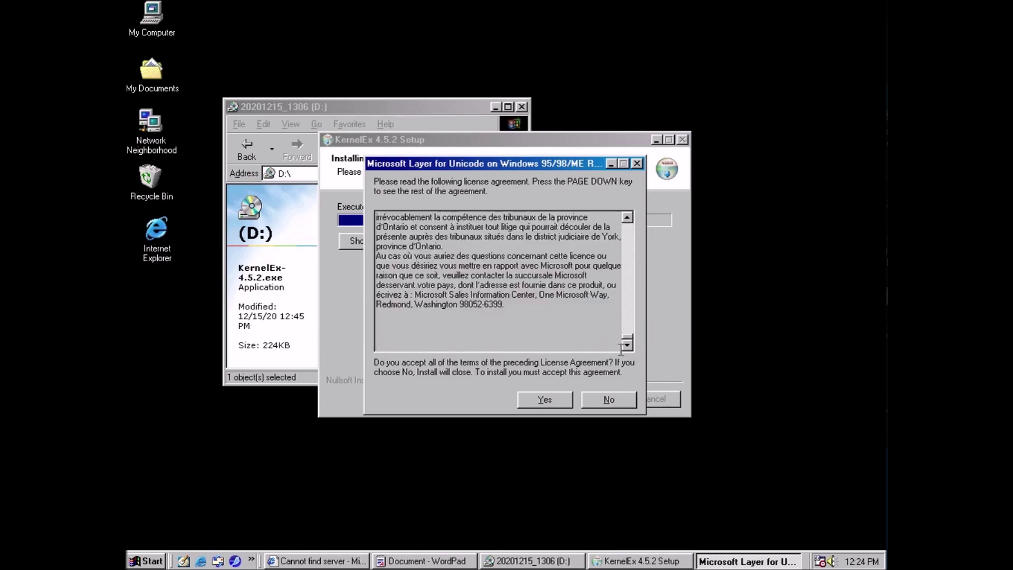
{"action": "left_click", "coordinate": [532, 404]}
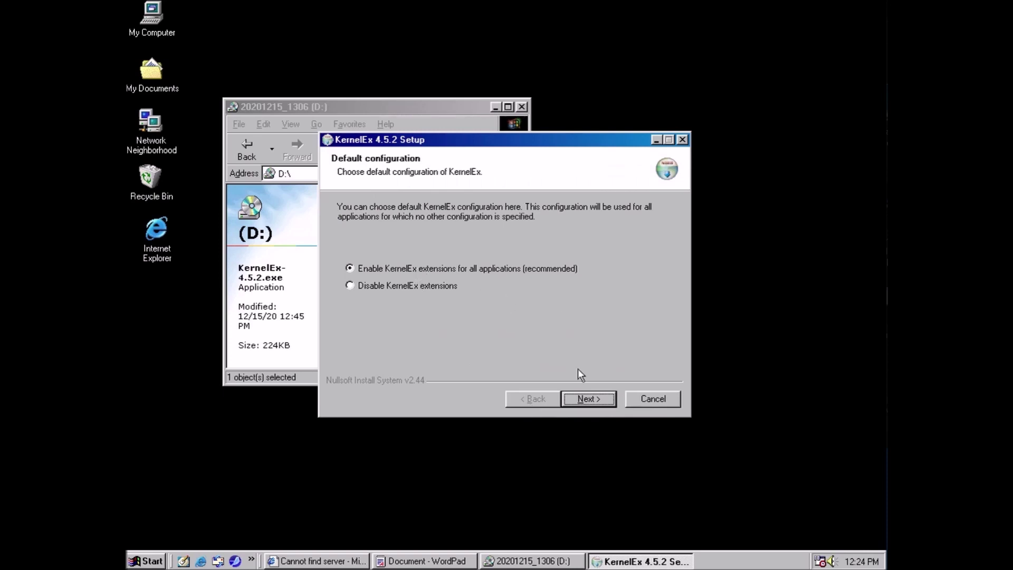
Finish setup with extensions enabled for all applications, reboot, log in, and open My Computer.
{"action": "left_click", "coordinate": [589, 400]}
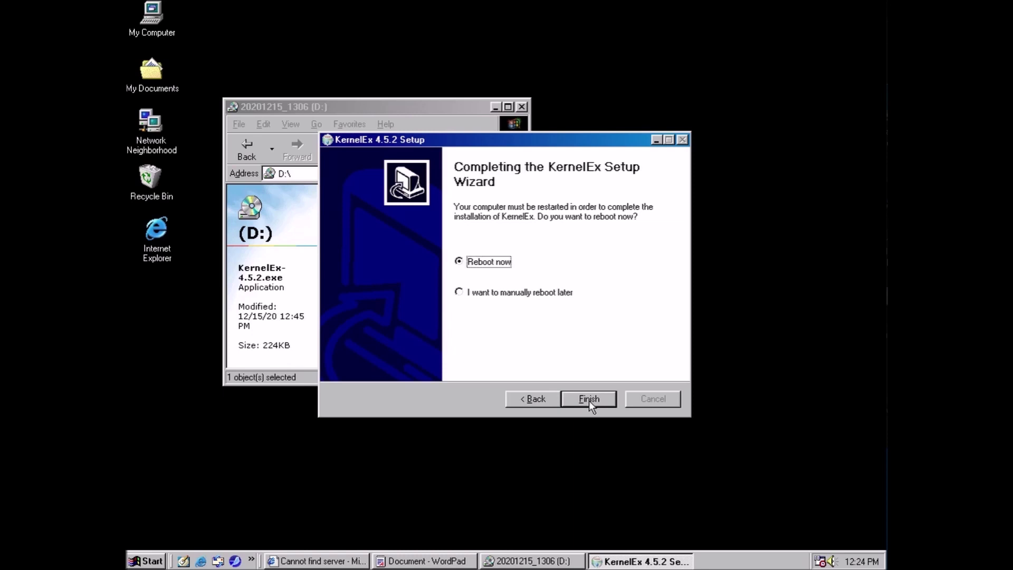
{"action": "left_click", "coordinate": [589, 399]}
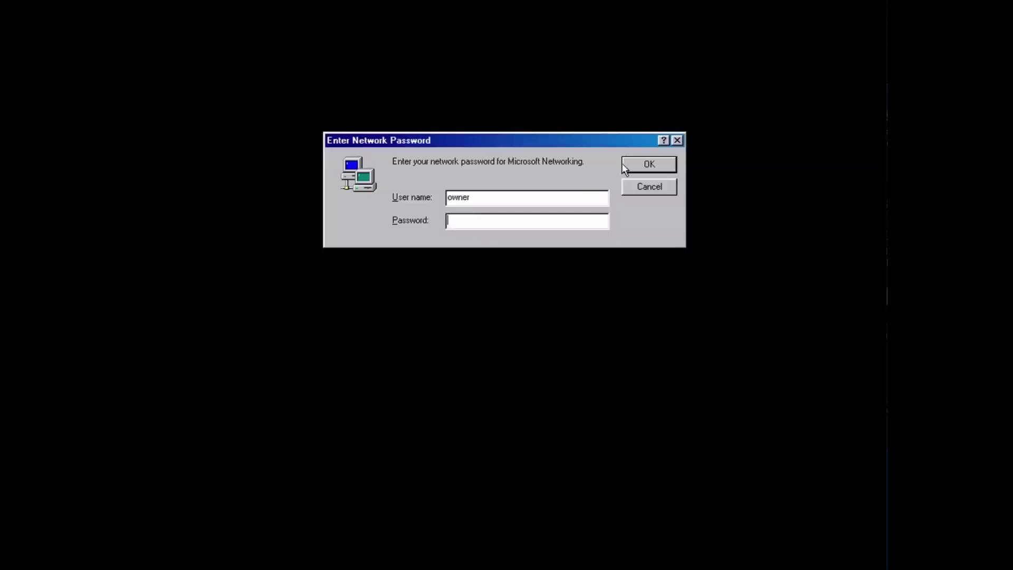
{"action": "left_click", "coordinate": [625, 168]}
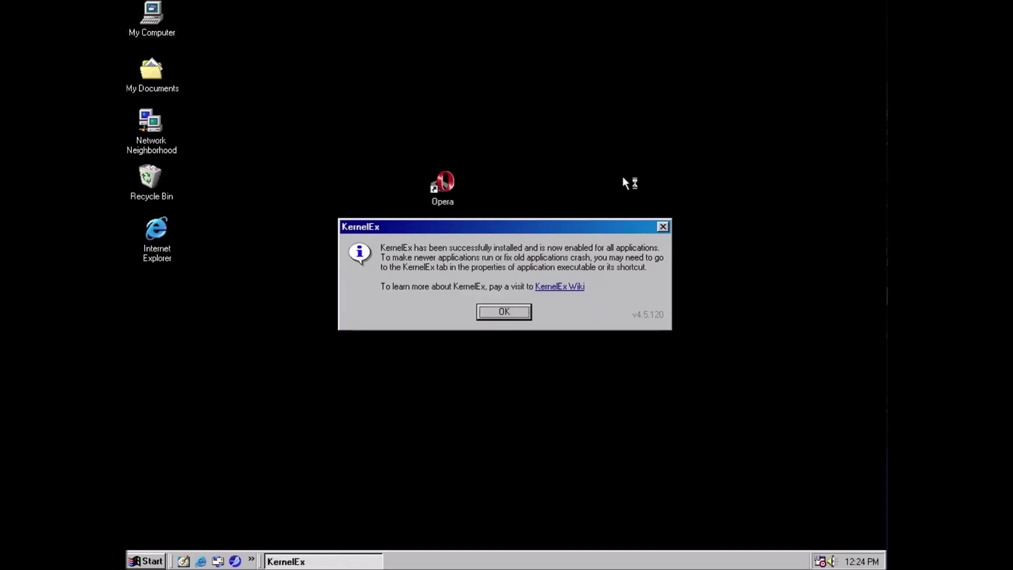
{"action": "left_click", "coordinate": [503, 313]}
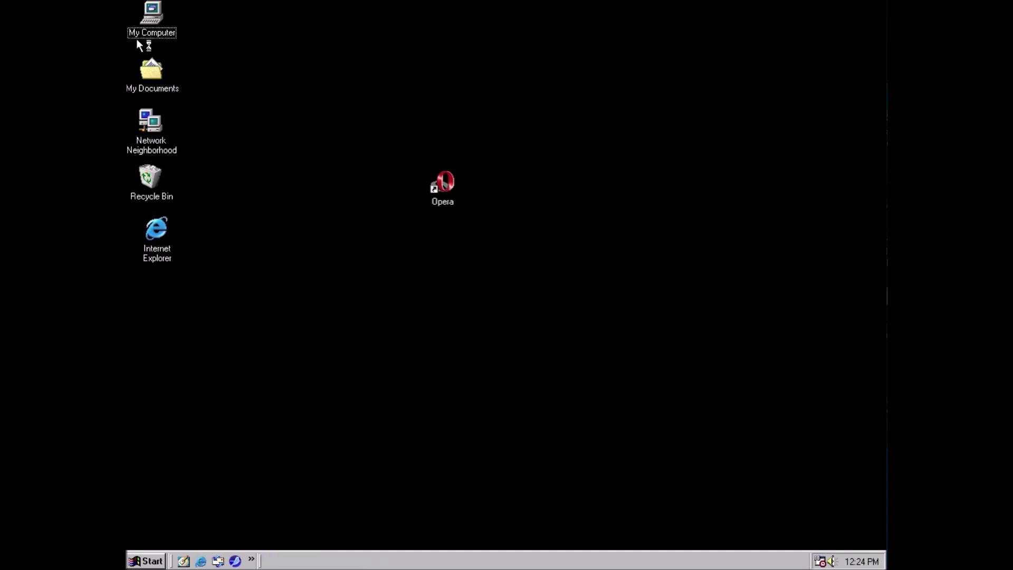
{"action": "left_click", "coordinate": [147, 33]}
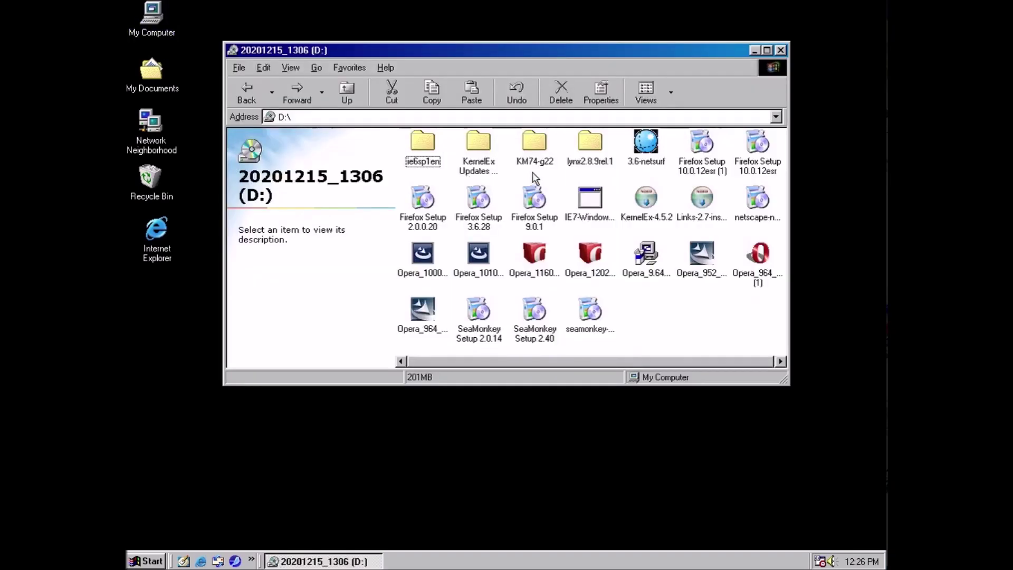
Copy the KernelEx Updates folder from drive D and paste it onto the desktop.
{"action": "right_click", "coordinate": [482, 164]}
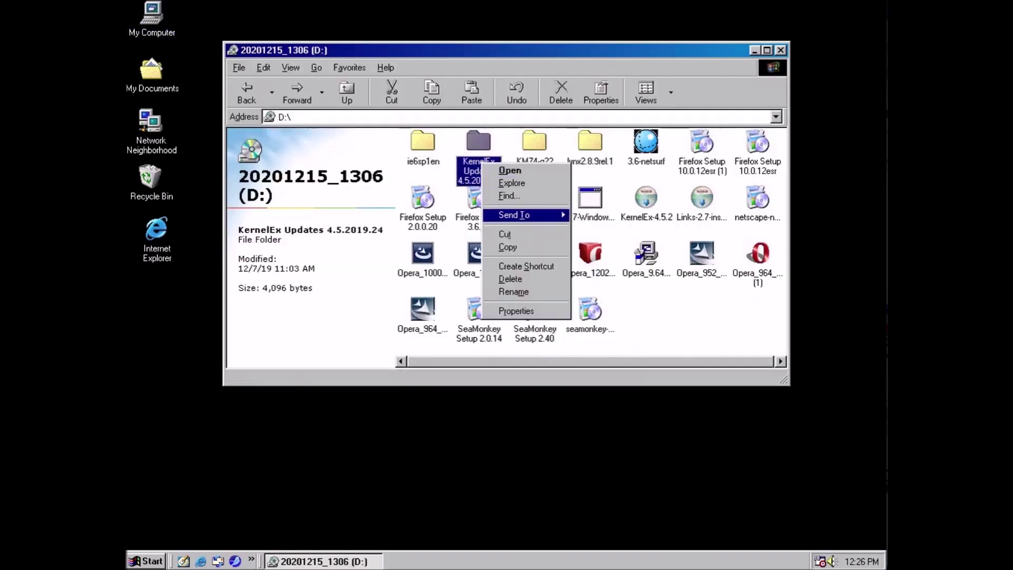
{"action": "left_click", "coordinate": [522, 248]}
{"action": "right_click", "coordinate": [194, 343]}
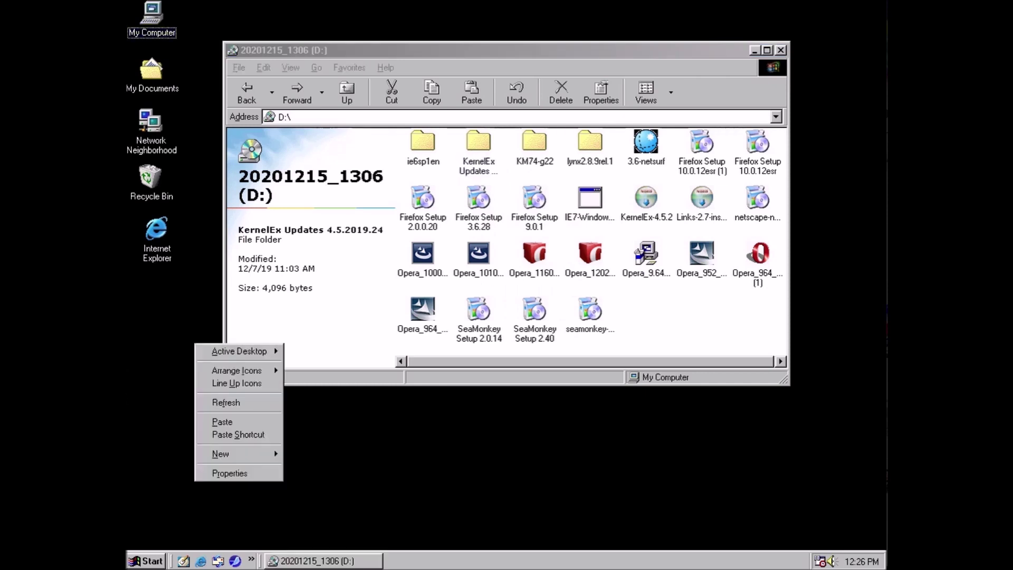
{"action": "left_click", "coordinate": [233, 422]}
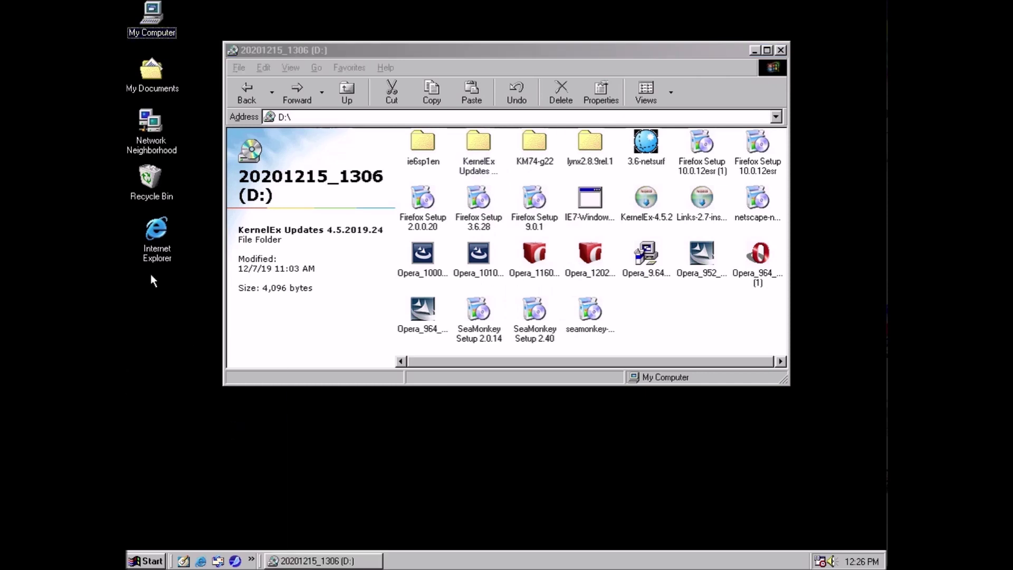
Rename the desktop copy of the folder to KernelEx.
{"action": "right_click", "coordinate": [179, 350]}
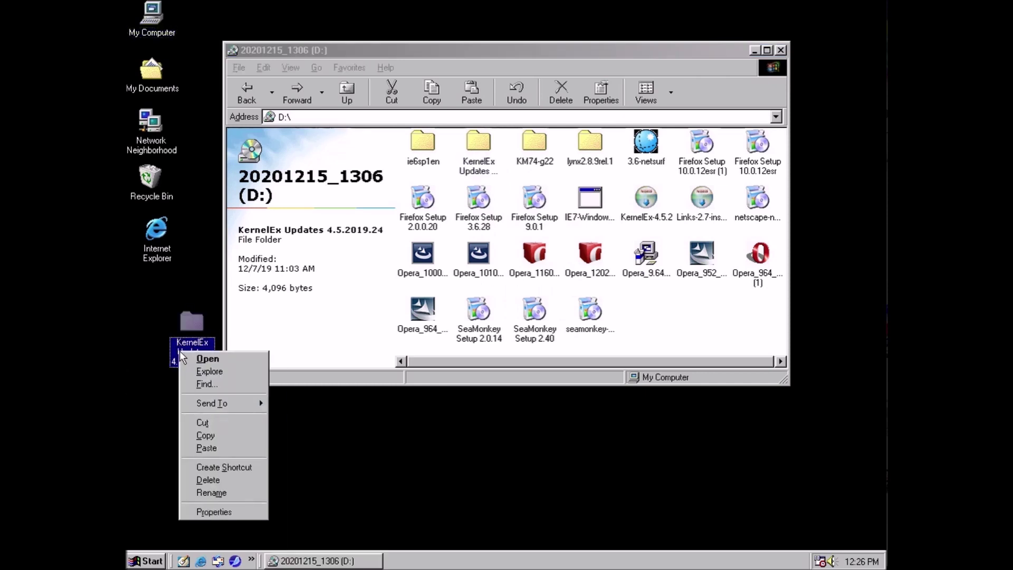
{"action": "left_click", "coordinate": [205, 493]}
{"action": "key", "text": "End"}
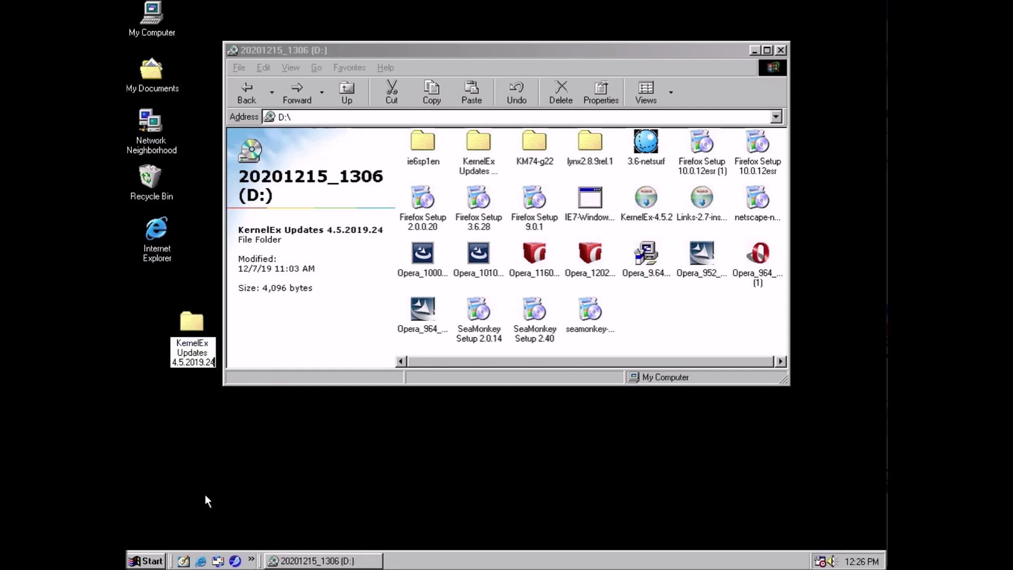
{"action": "key", "text": "BackSpace"}
{"action": "key", "text": "BackSpace"}
{"action": "key", "text": "BackSpace"}
{"action": "key", "text": "BackSpace"}
{"action": "key", "text": "BackSpace"}
{"action": "key", "text": "BackSpace"}
{"action": "key", "text": "BackSpace"}
{"action": "key", "text": "BackSpace"}
{"action": "key", "text": "BackSpace"}
{"action": "key", "text": "BackSpace"}
{"action": "key", "text": "BackSpace"}
{"action": "key", "text": "BackSpace"}
{"action": "key", "text": "BackSpace"}
{"action": "key", "text": "BackSpace"}
{"action": "key", "text": "BackSpace"}
{"action": "key", "text": "BackSpace"}
{"action": "key", "text": "BackSpace"}
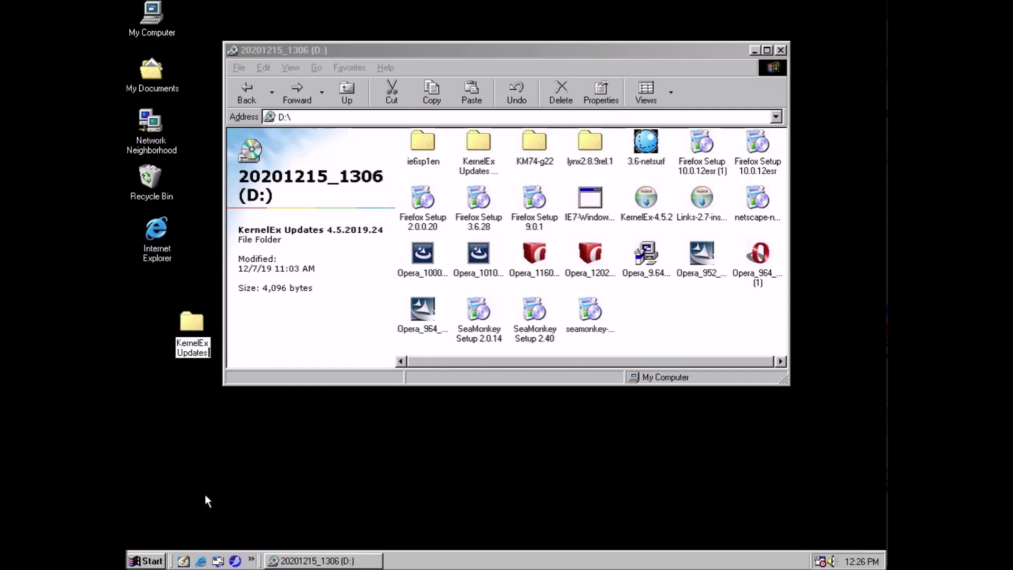
{"action": "key", "text": "BackSpace"}
{"action": "key", "text": "BackSpace"}
{"action": "key", "text": "BackSpace"}
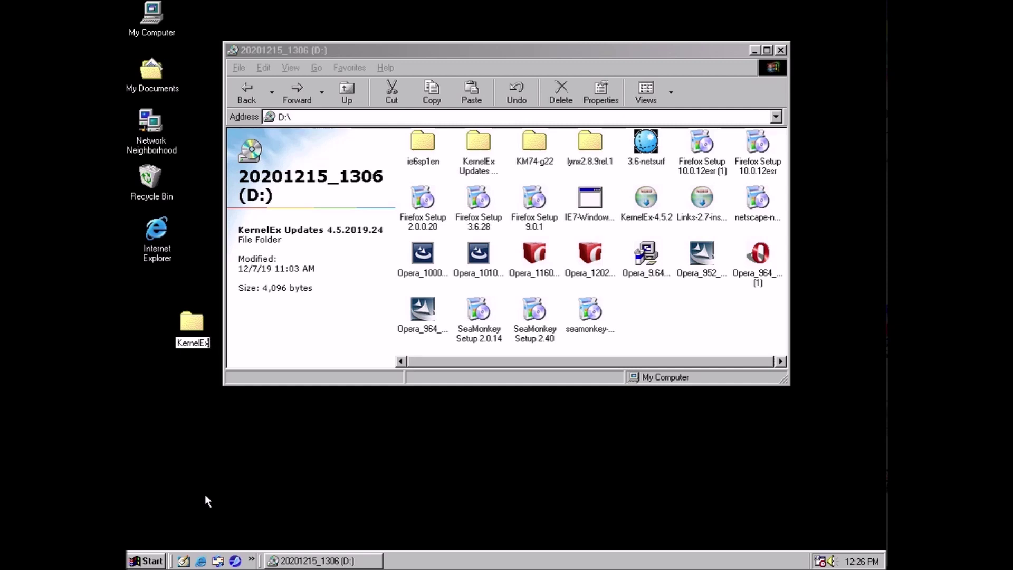
{"action": "key", "text": "Return"}
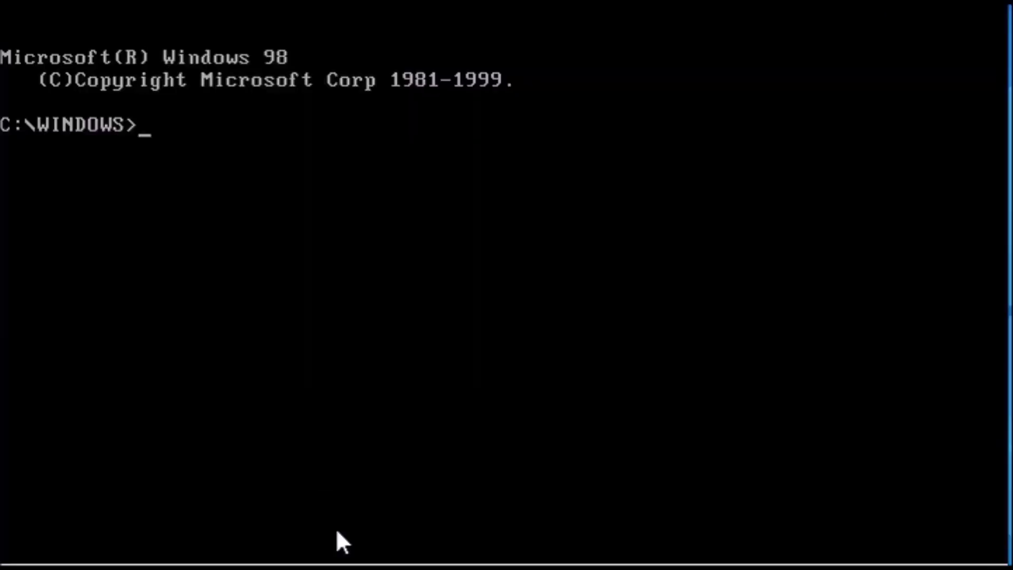
Run copy c:\windows\desktop\kernelex c:\windows\kernelex, overwrite all files, then exit to restart Windows.
{"action": "type", "text": "copy "}
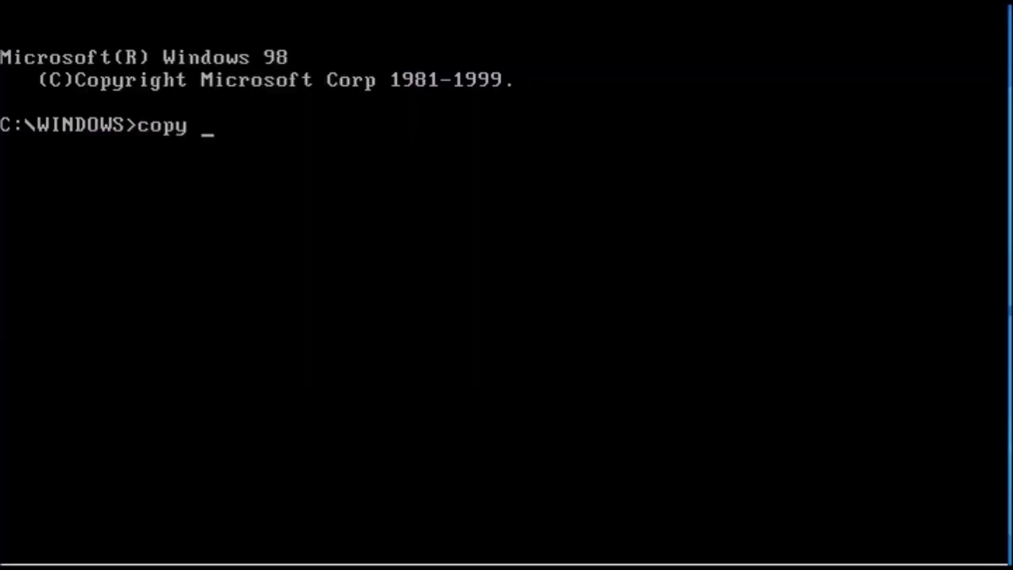
{"action": "type", "text": "c:\\windo"}
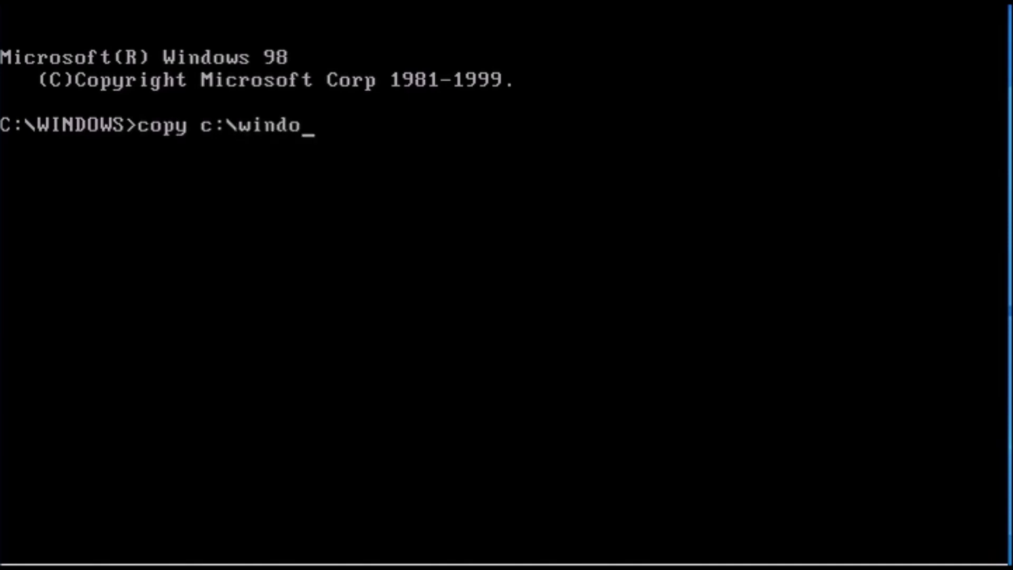
{"action": "type", "text": "ws\\des"}
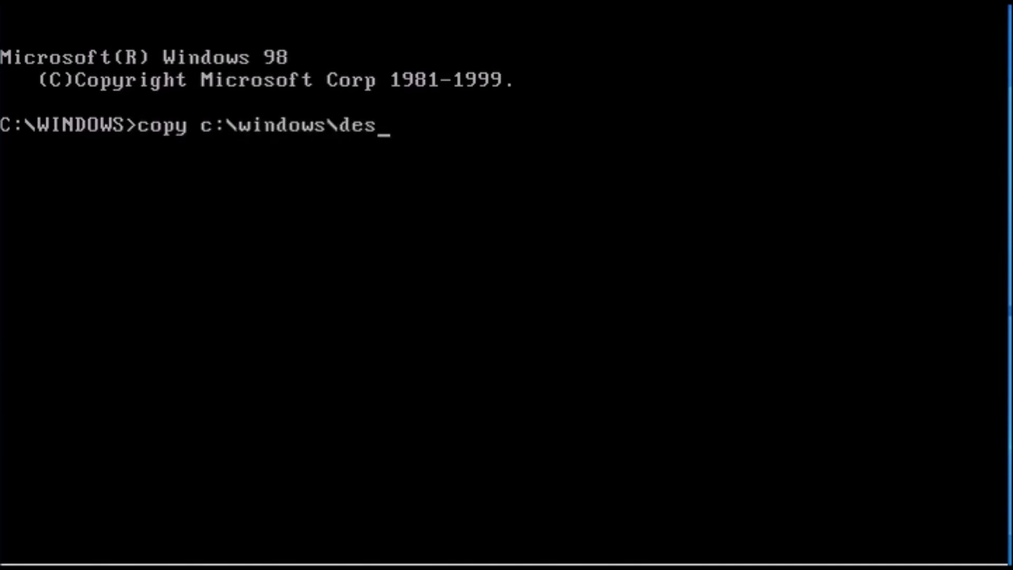
{"action": "type", "text": "ktop\\kernet"}
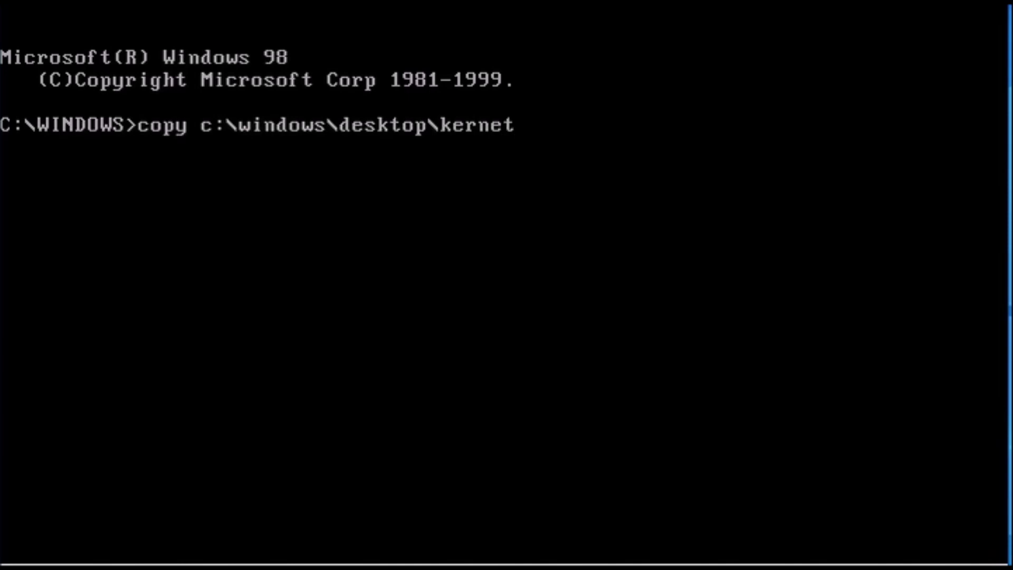
{"action": "key", "text": "BackSpace"}
{"action": "type", "text": "lex c:\\windows"}
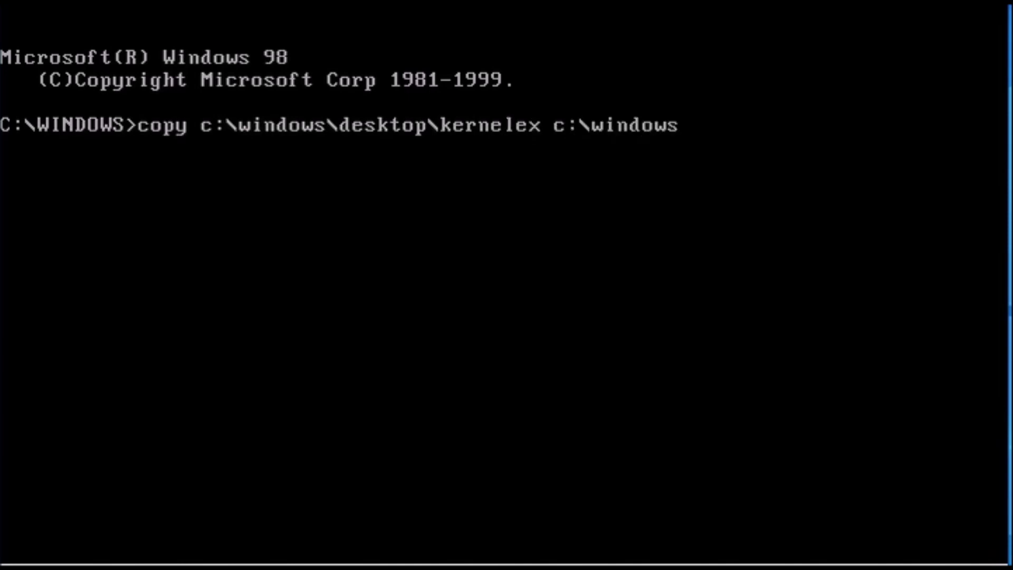
{"action": "type", "text": "\\kernelex"}
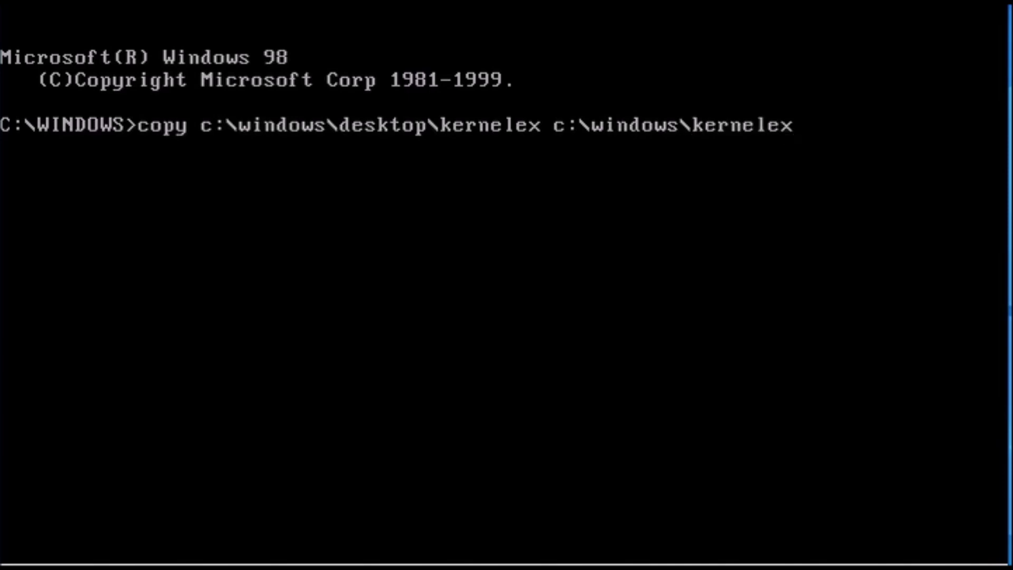
{"action": "key", "text": "Return"}
{"action": "type", "text": "a"}
{"action": "key", "text": "Return"}
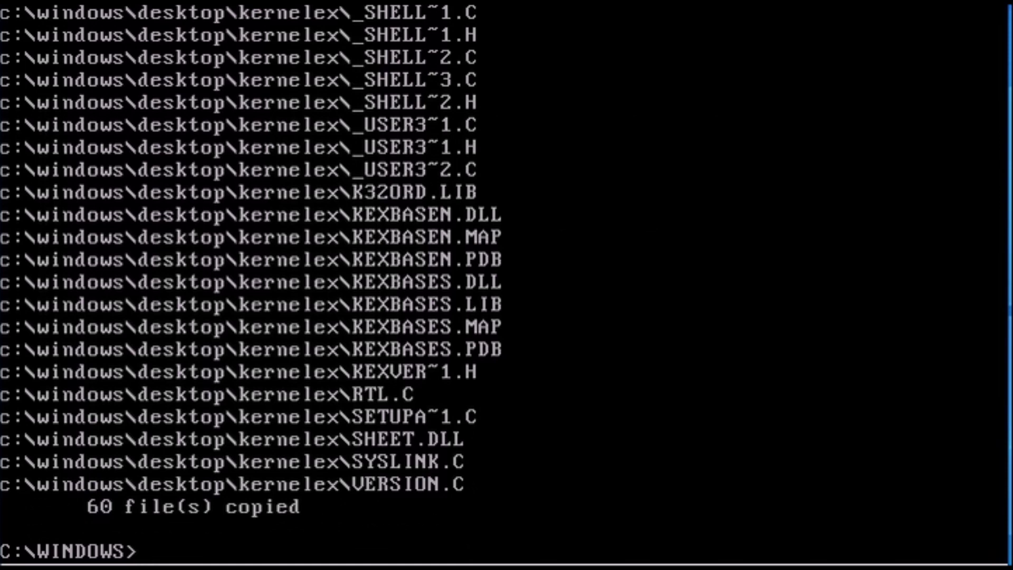
{"action": "type", "text": "exit"}
{"action": "key", "text": "Return"}
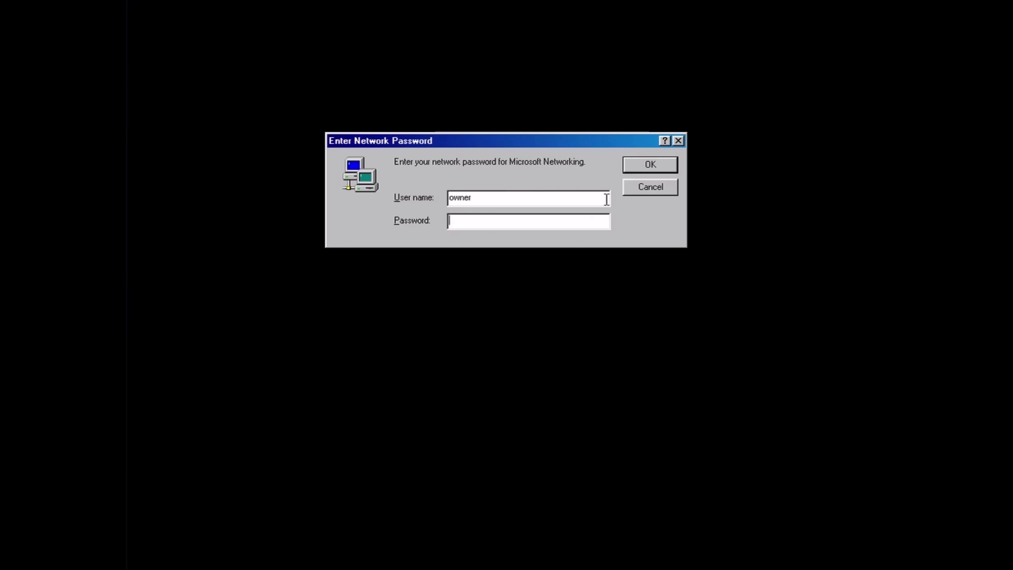
Dismiss the network password prompt and open the D: drive from My Computer.
{"action": "left_click", "coordinate": [649, 166]}
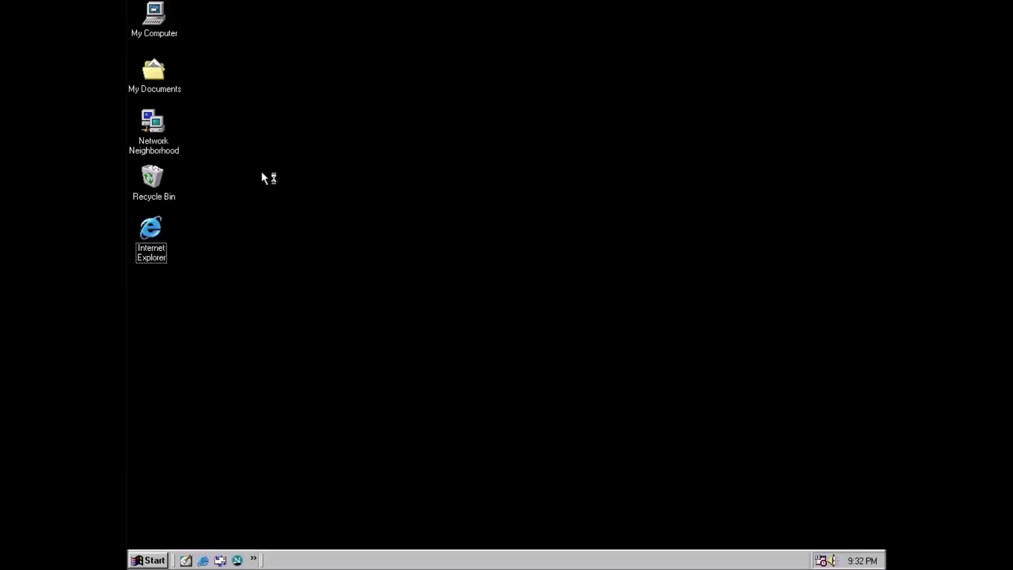
{"action": "double_click", "coordinate": [148, 16]}
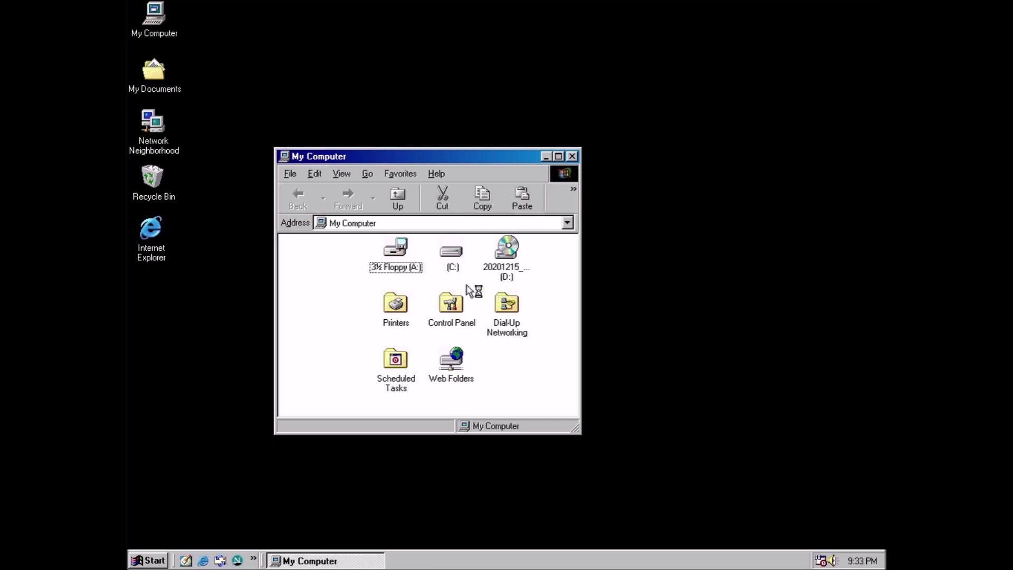
{"action": "double_click", "coordinate": [507, 250]}
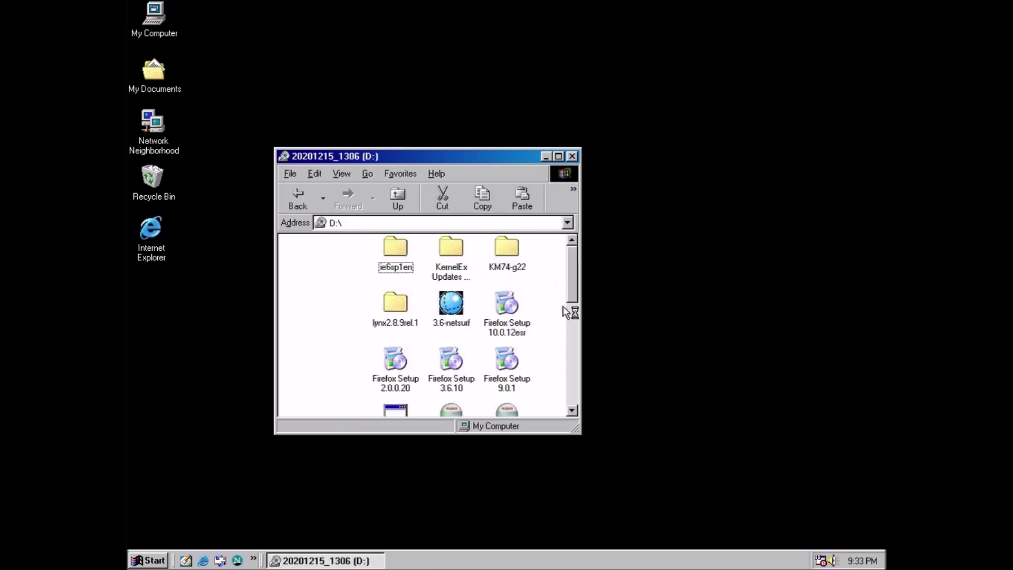
Open the Firefox Setup 10.0.12esr properties on its KernelEx tab.
{"action": "left_click", "coordinate": [510, 328]}
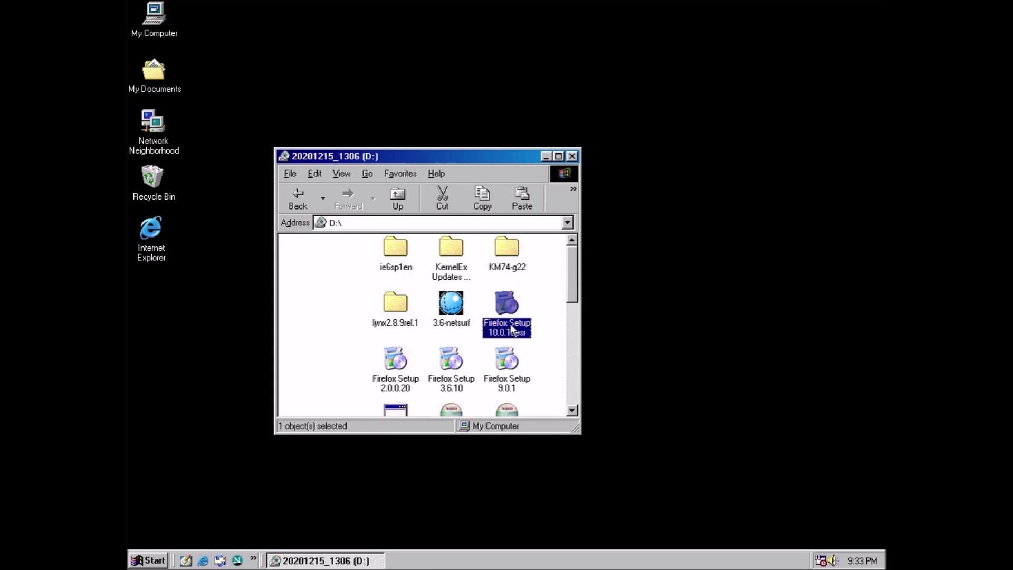
{"action": "right_click", "coordinate": [511, 329]}
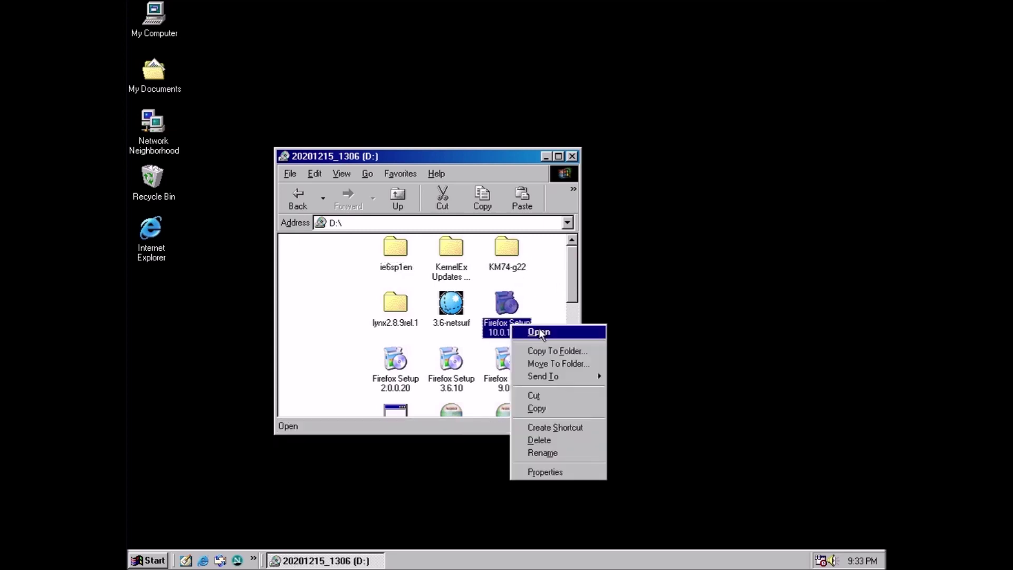
{"action": "left_click", "coordinate": [600, 474]}
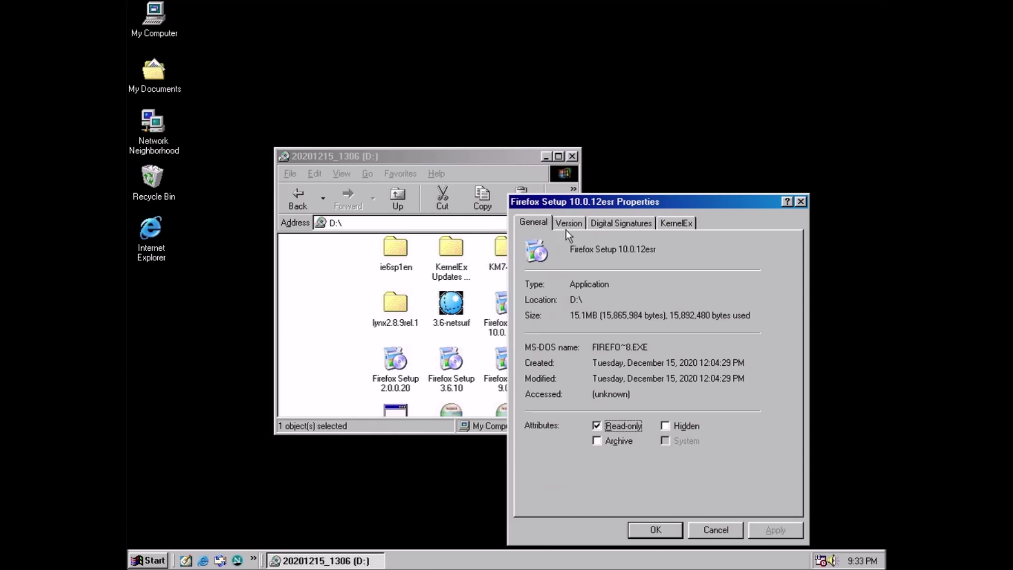
{"action": "left_click", "coordinate": [687, 223]}
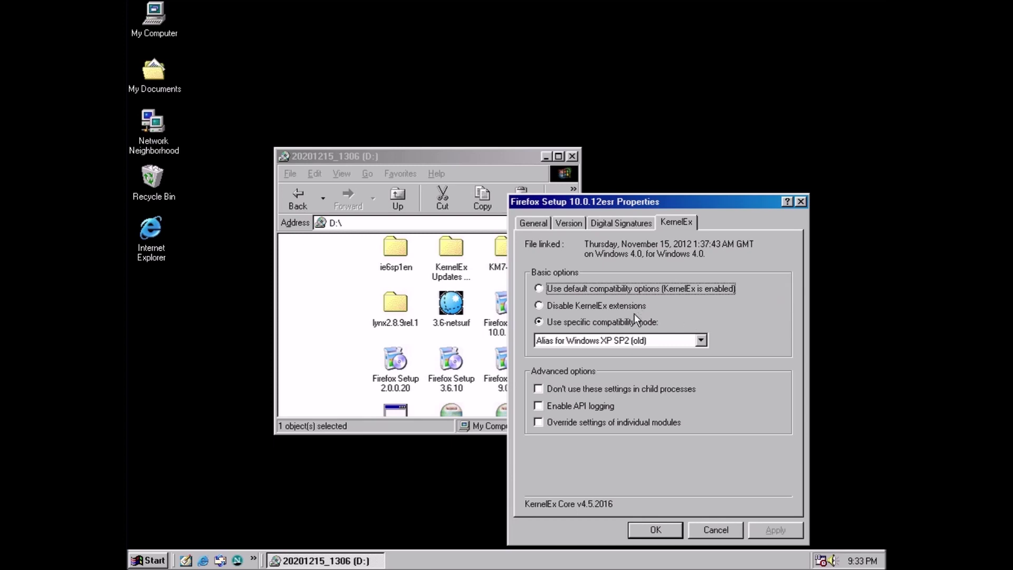
Reselect Alias for Windows XP SP2 (old) as the compatibility mode and confirm with OK.
{"action": "left_click", "coordinate": [701, 341]}
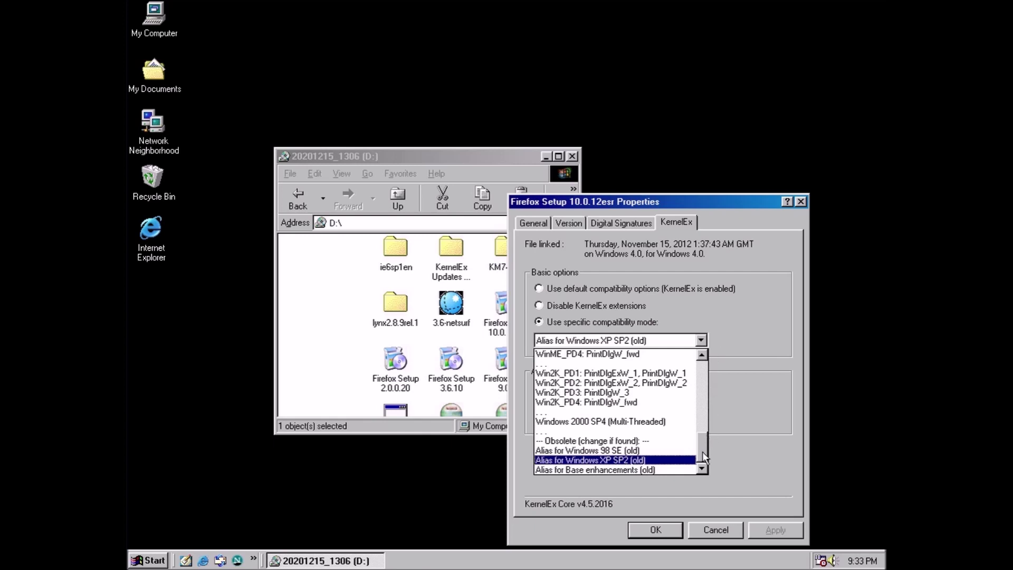
{"action": "scroll", "coordinate": [702, 451], "scroll_direction": "up", "scroll_amount": 4}
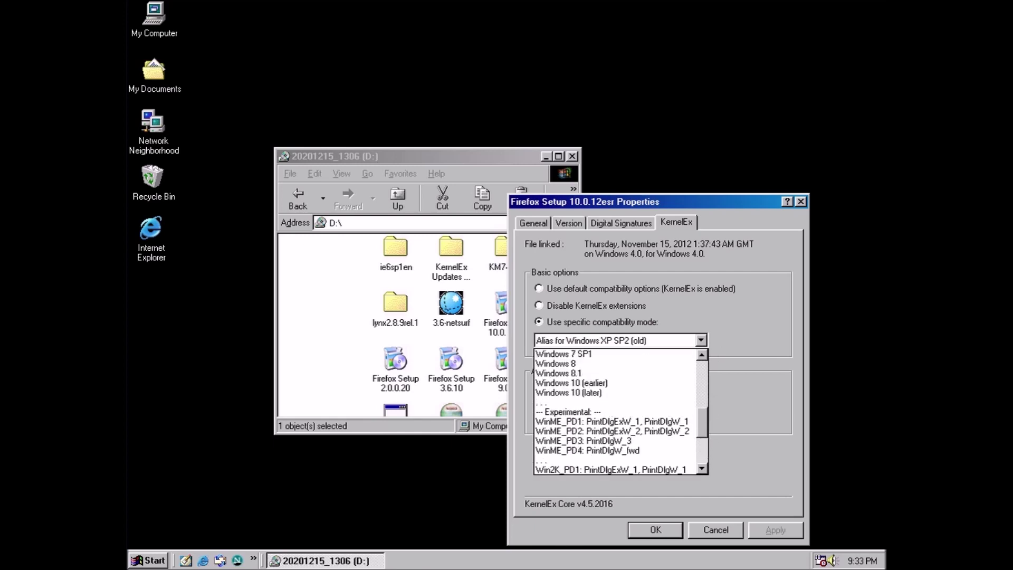
{"action": "scroll", "coordinate": [618, 412], "scroll_direction": "up", "scroll_amount": 5}
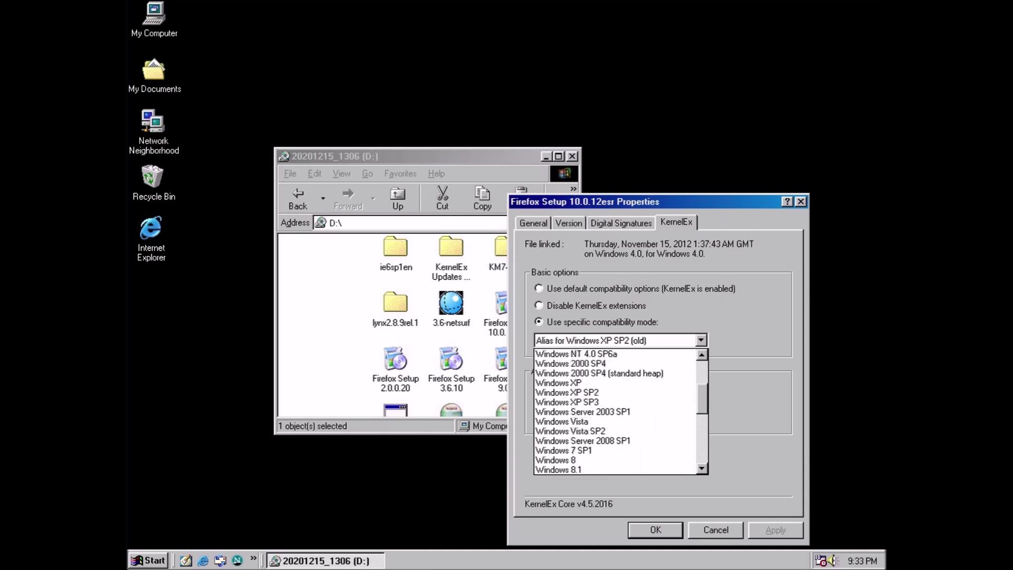
{"action": "scroll", "coordinate": [701, 378], "scroll_direction": "up", "scroll_amount": 3}
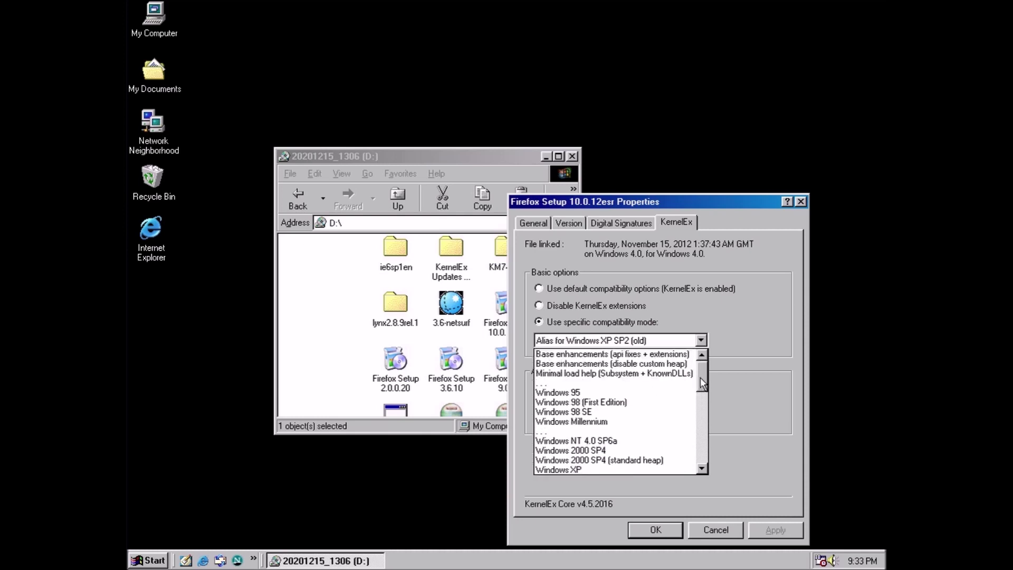
{"action": "left_click", "coordinate": [738, 401]}
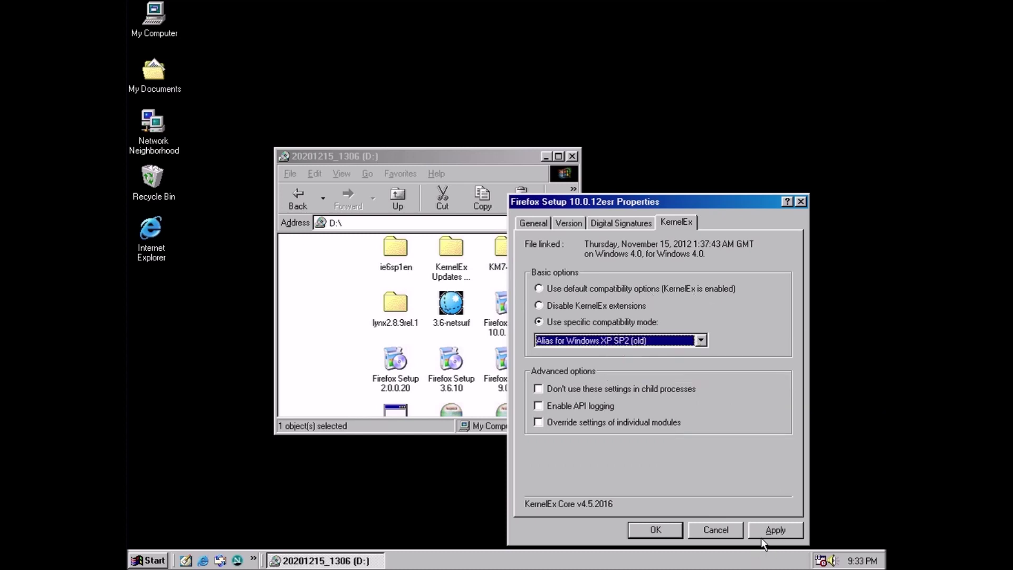
{"action": "left_click", "coordinate": [639, 532]}
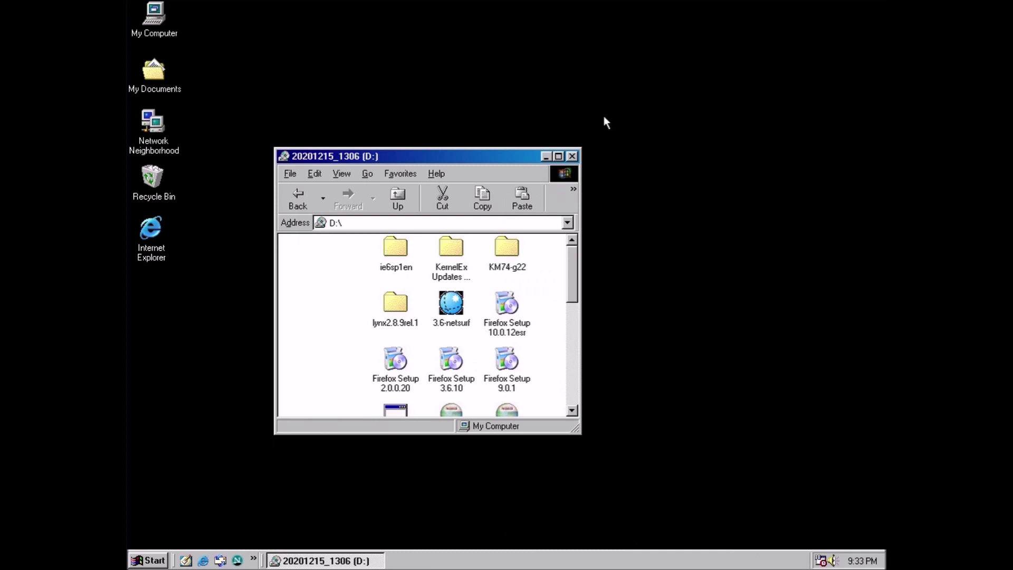